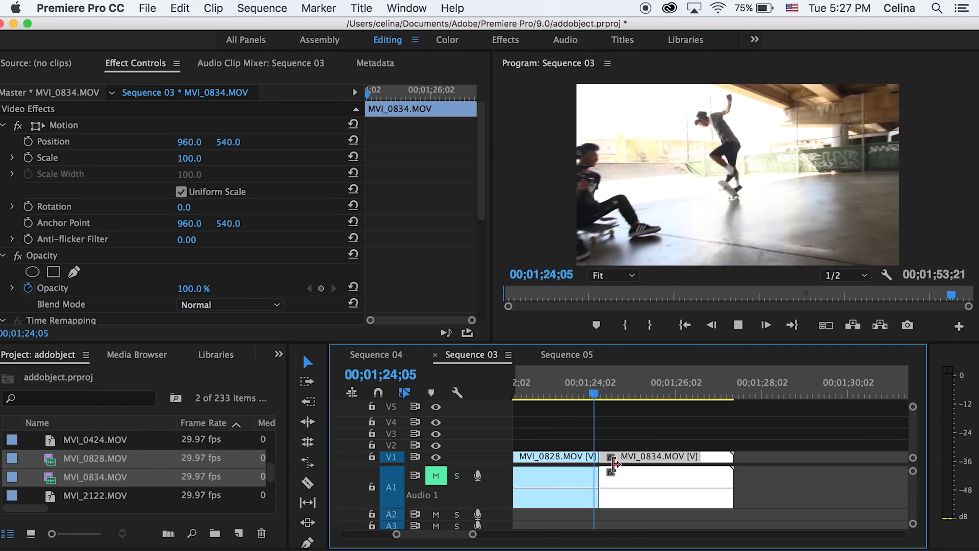
Play the MVI_0828.MOV and MVI_0834.MOV clips in Sequence 03 from the start of the first clip.
key(minus)
mouse_move(557, 385)
mouse_down()
mouse_move(578, 383)
mouse_move(564, 391)
mouse_up()
key(space)
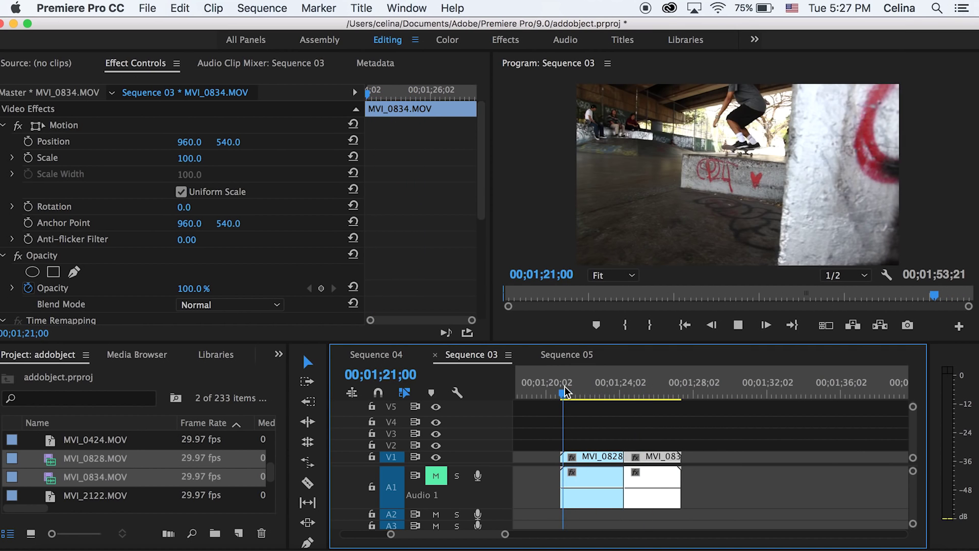
key(space)
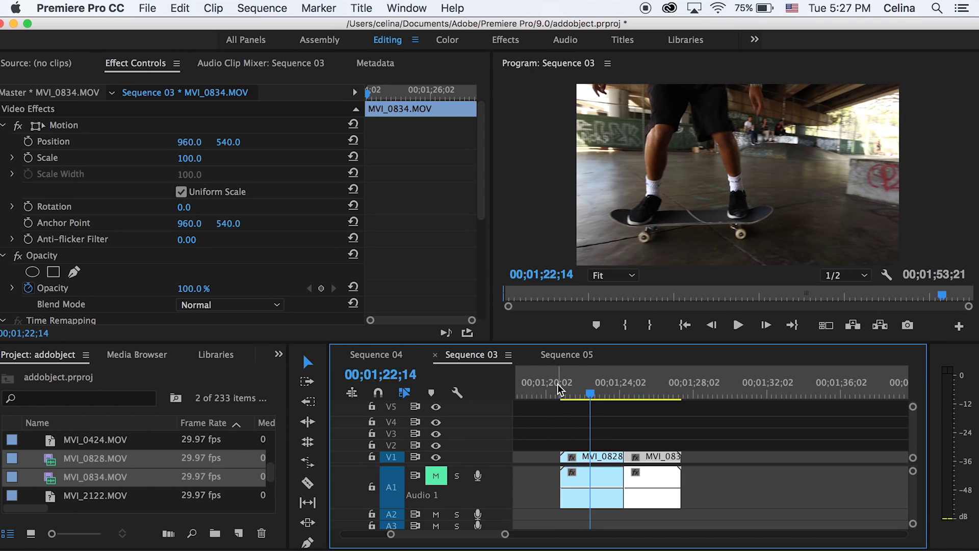
key(space)
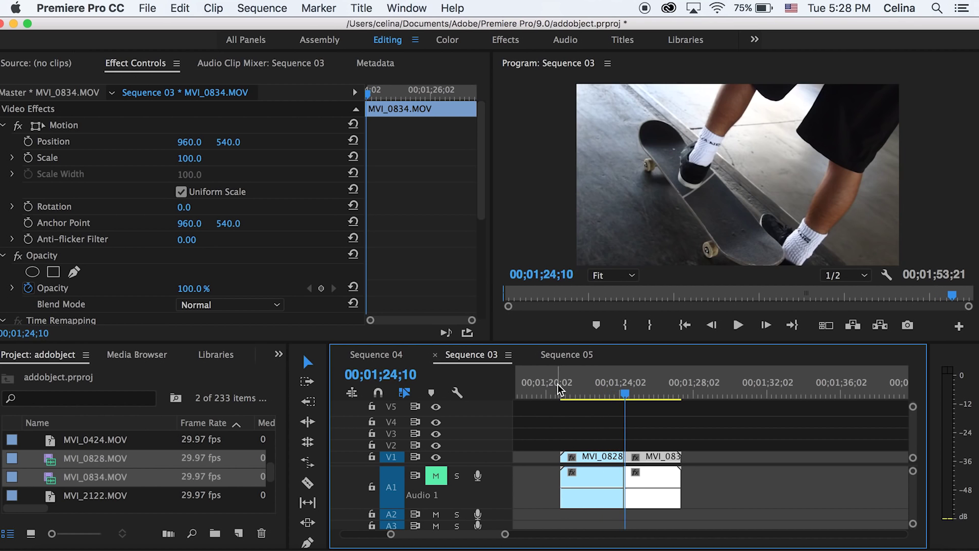
key(space)
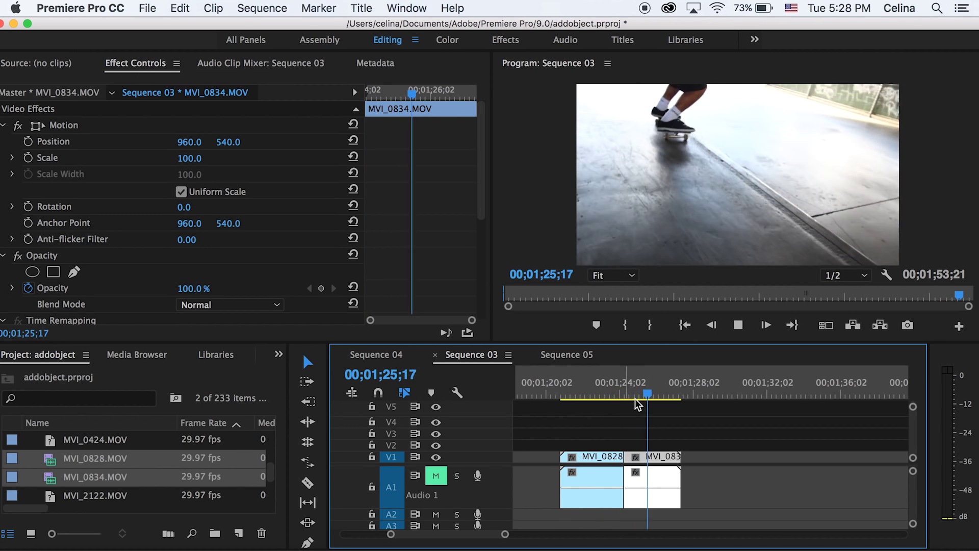
Show the Time Remapping speed keyframes on the MVI_0828.MOV clip in the timeline.
click(570, 386)
click(583, 455)
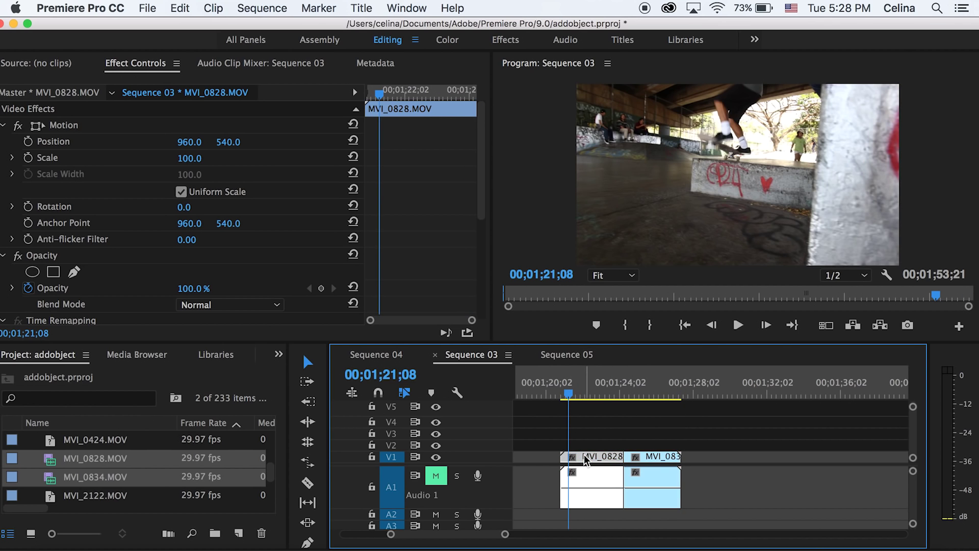
right_click(583, 454)
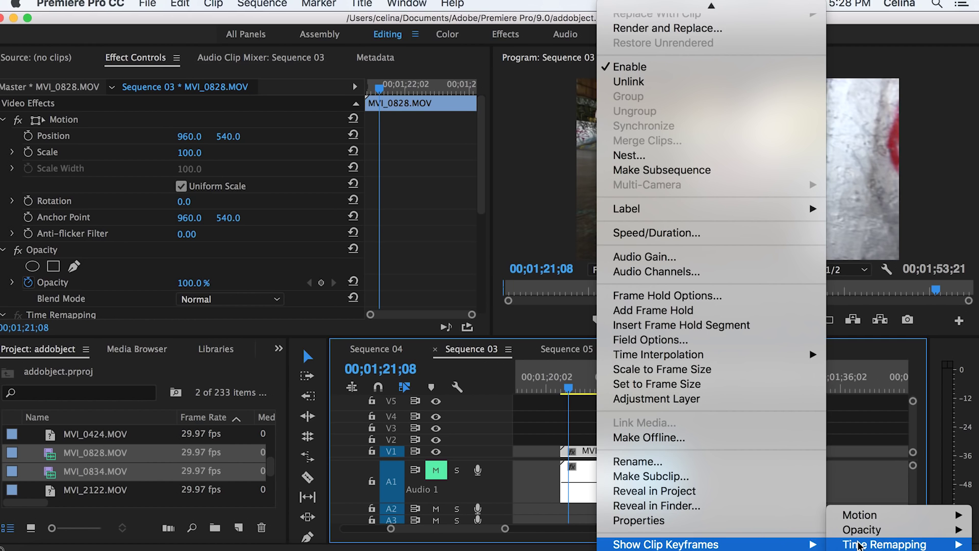
click(805, 541)
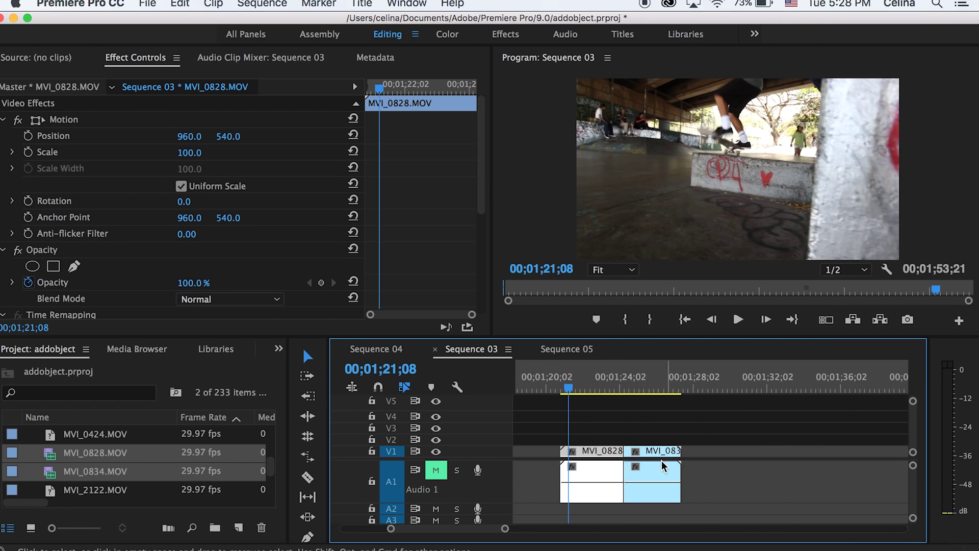
Select the MVI_0828.MOV clip, bring its Time Remapping speed controls into view and expand track V1.
click(647, 448)
click(575, 452)
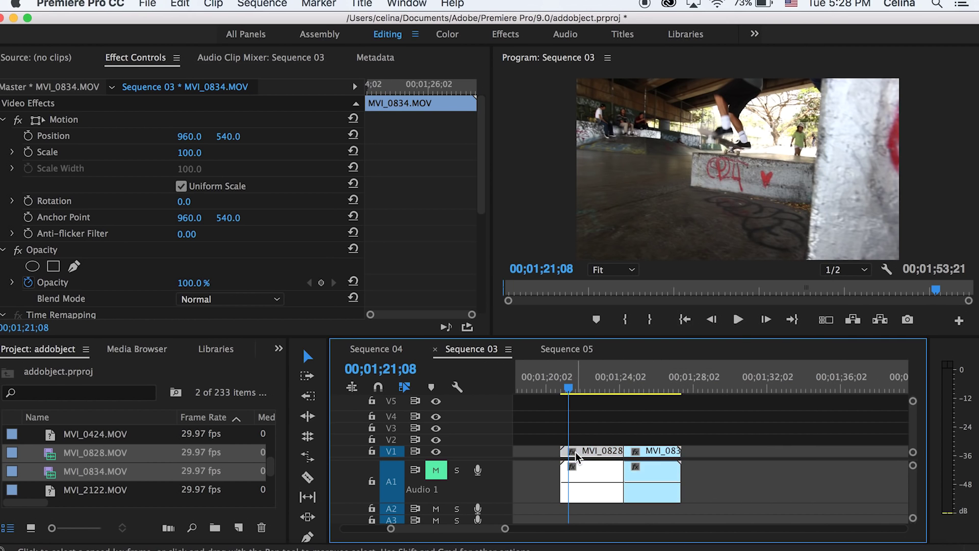
key(=)
scroll(416, 193, down, 8)
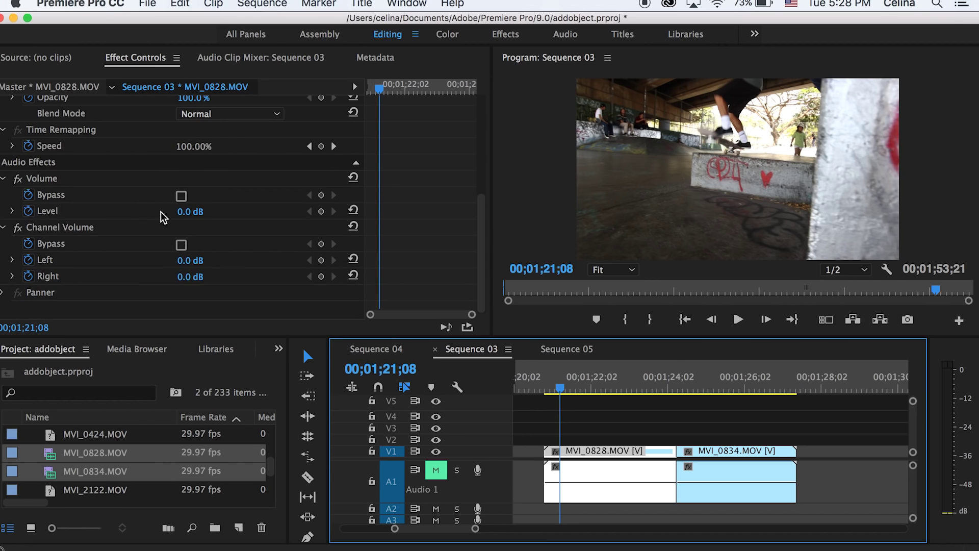
double_click(478, 450)
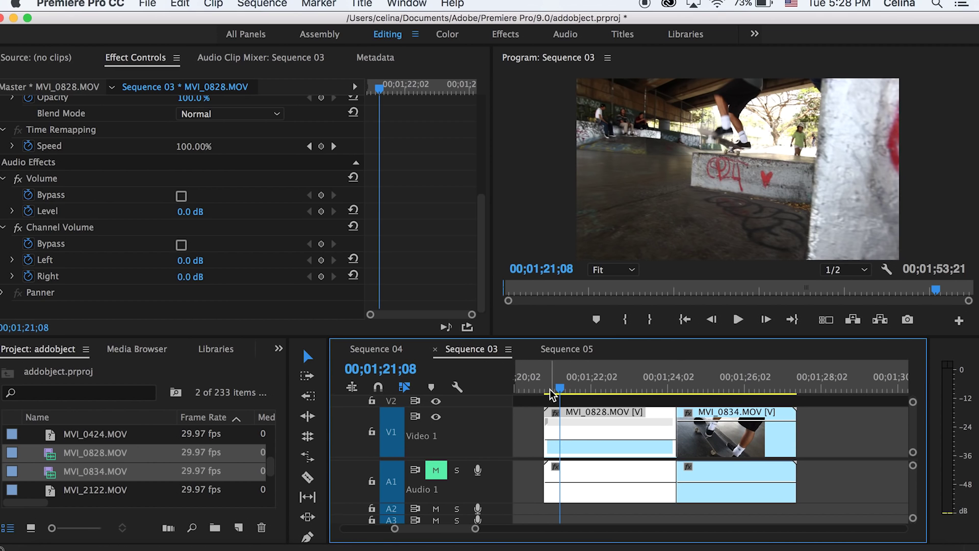
Add a Time Remapping speed keyframe to MVI_0828.MOV at 00;01;21;08.
drag(550, 380, 548, 380)
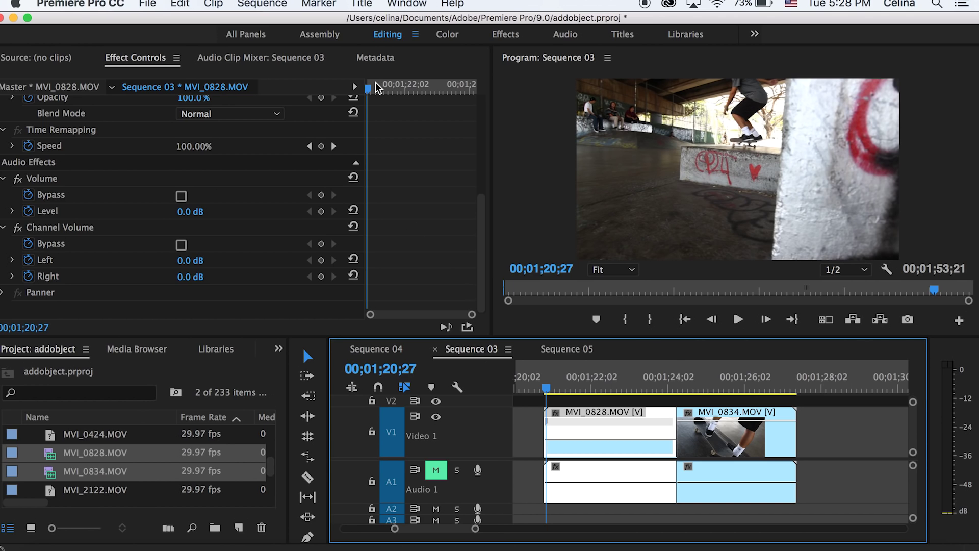
click(371, 90)
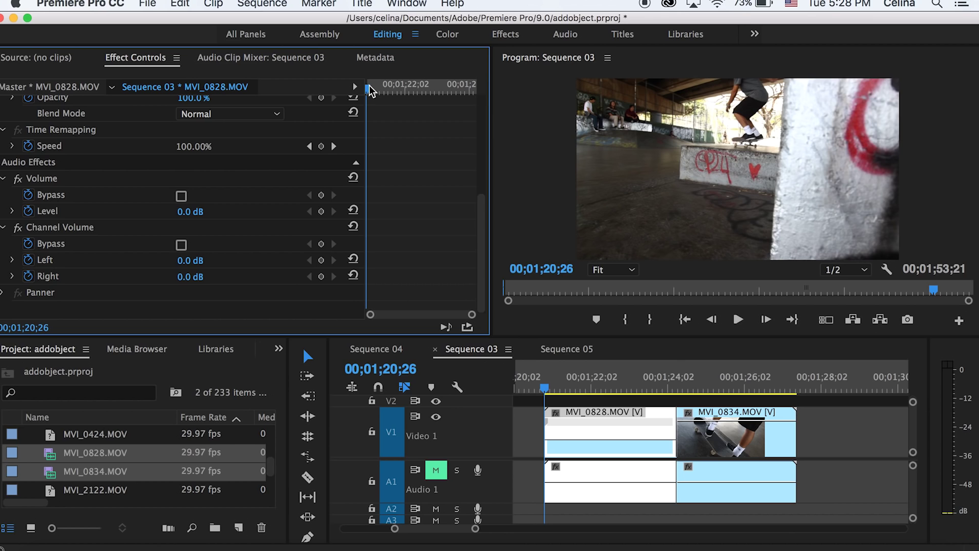
drag(371, 90, 382, 90)
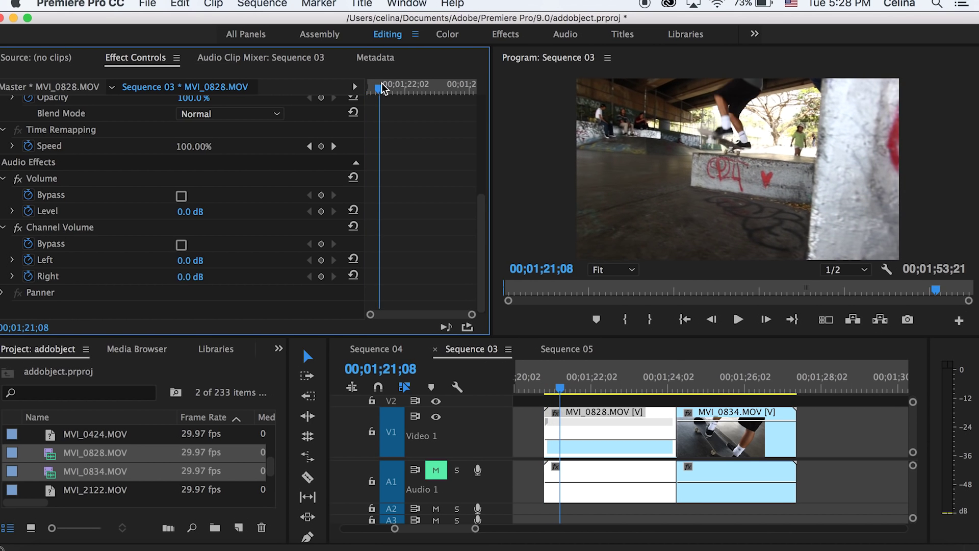
click(321, 147)
Add further speed keyframes to MVI_0828.MOV at 00;01;21;25, 00;01;22;25 and the clip's end at 00;01;24;09.
drag(378, 90, 397, 92)
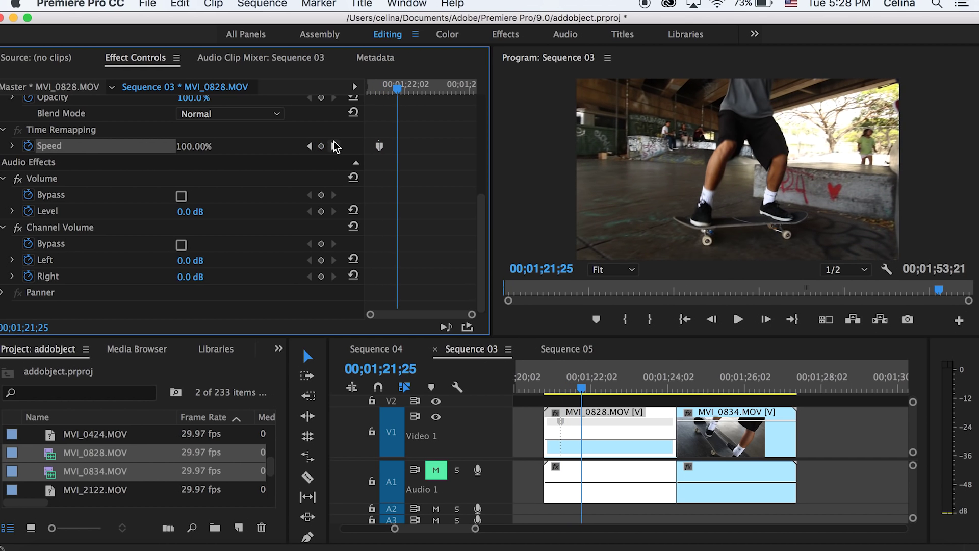
drag(397, 90, 429, 89)
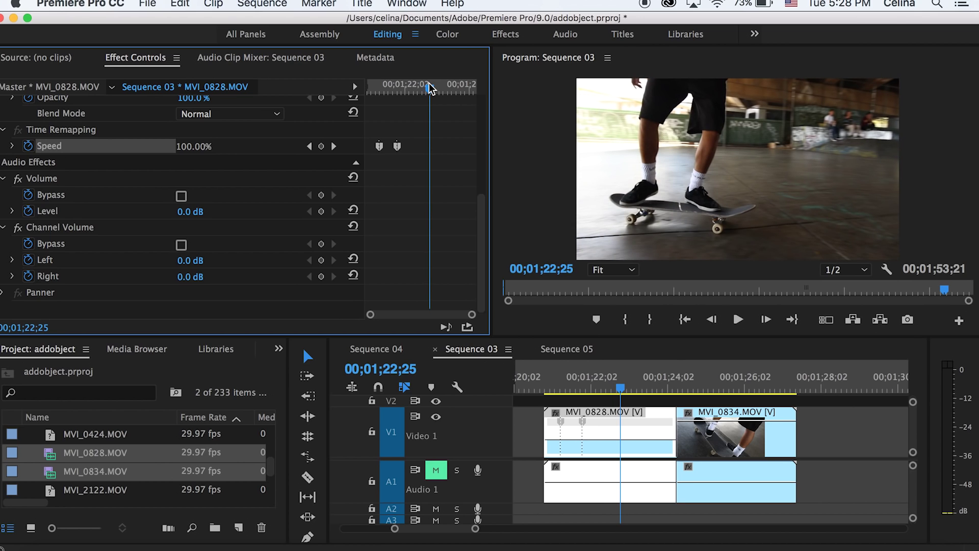
click(321, 146)
drag(429, 86, 485, 89)
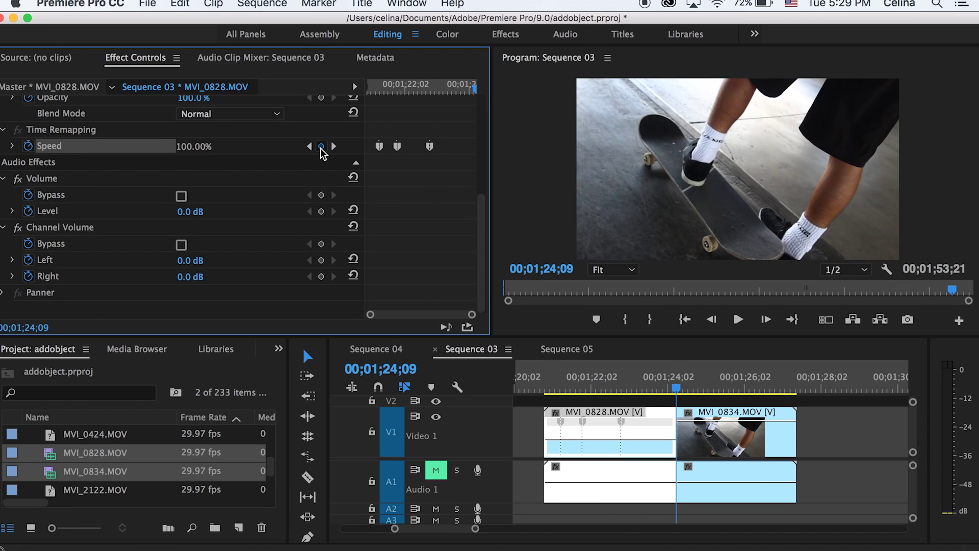
click(321, 146)
Try slowing the section between the first and second speed keyframes of MVI_0828.MOV to 17% and play it back.
drag(560, 388, 562, 389)
key(=)
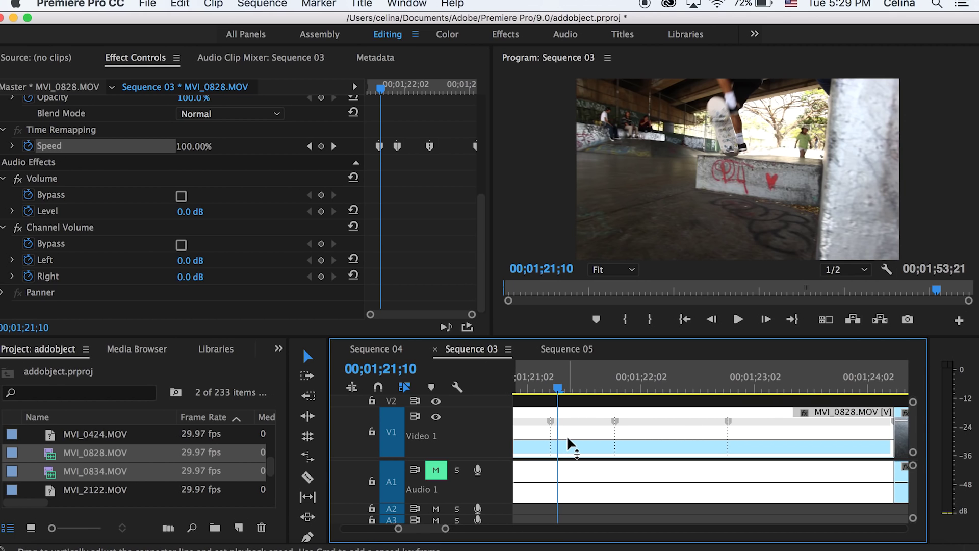
drag(567, 437, 567, 436)
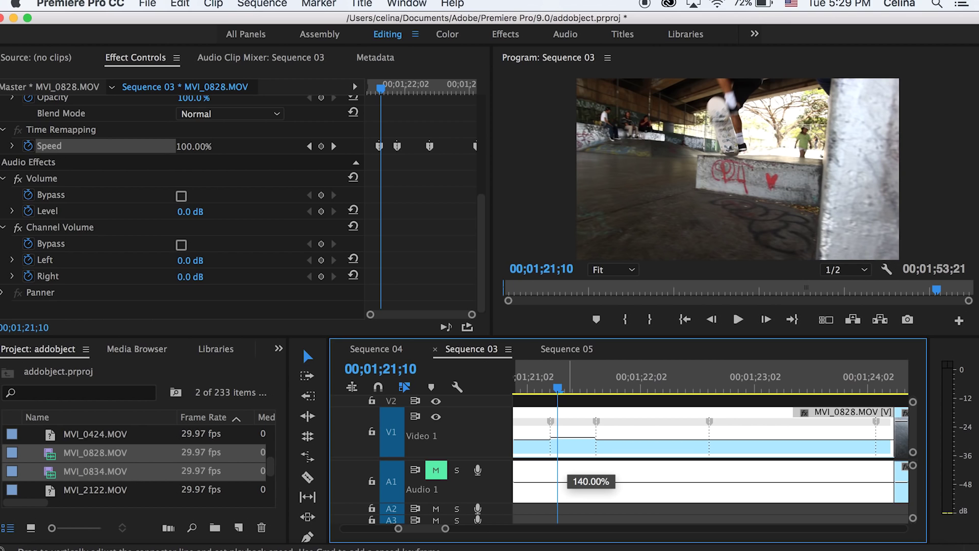
drag(567, 437, 566, 443)
key(minus)
key(minus)
key(minus)
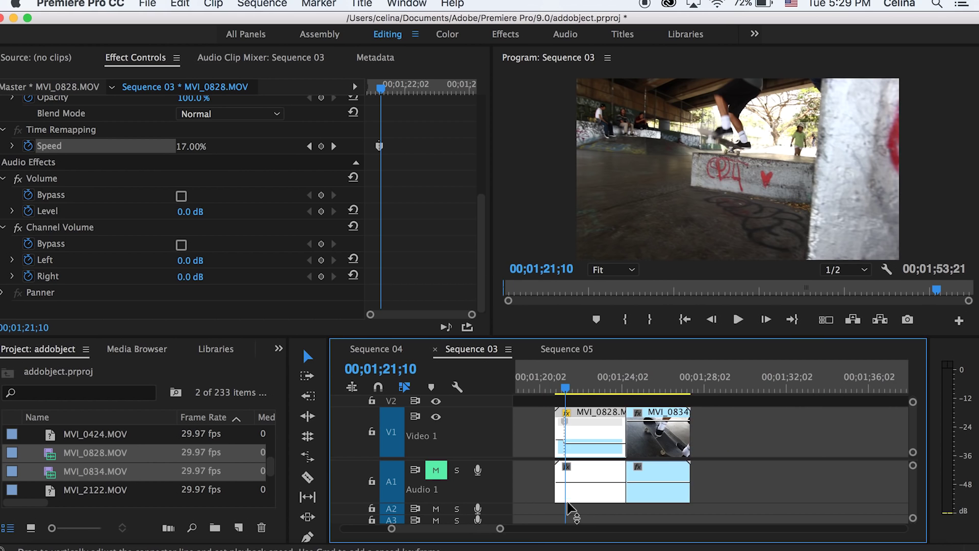
click(561, 387)
key(space)
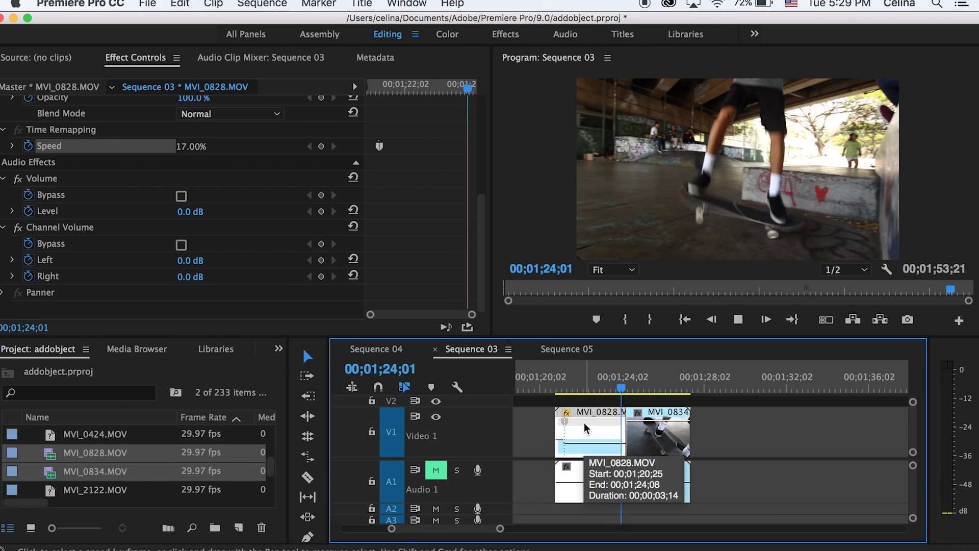
key(space)
Try again to lower the speed of the section after the first keyframe in MVI_0828.MOV.
key(equal)
scroll(583, 423, up, 2)
scroll(546, 430, left, 2)
click(595, 400)
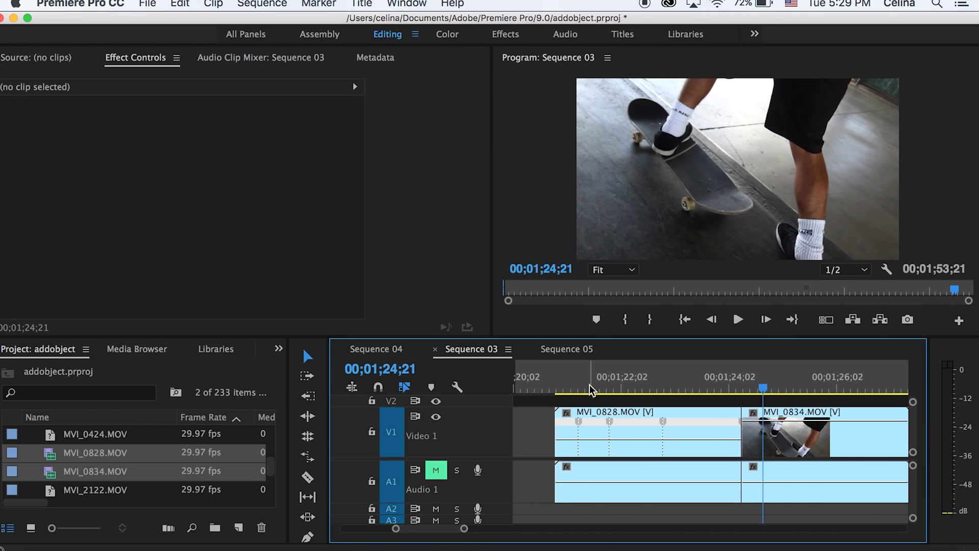
click(590, 390)
key(equal)
mouse_move(584, 439)
mouse_down()
mouse_move(594, 442)
mouse_move(586, 452)
mouse_up()
drag(586, 452, 587, 451)
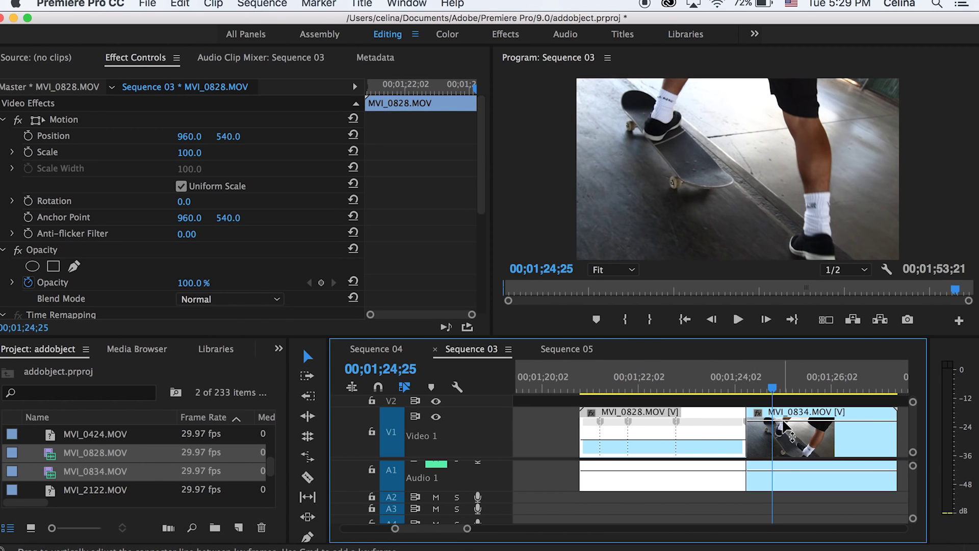
Move the MVI_0834.MOV clip down the timeline to about 00;01;29, leaving a gap after MVI_0828.MOV.
click(768, 413)
drag(807, 424, 851, 430)
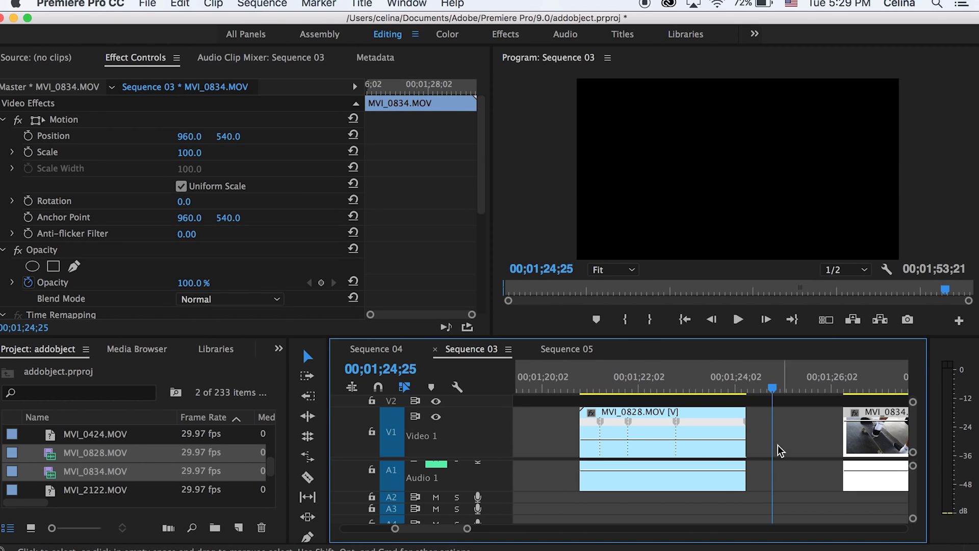
key(minus)
key(minus)
drag(794, 439, 830, 439)
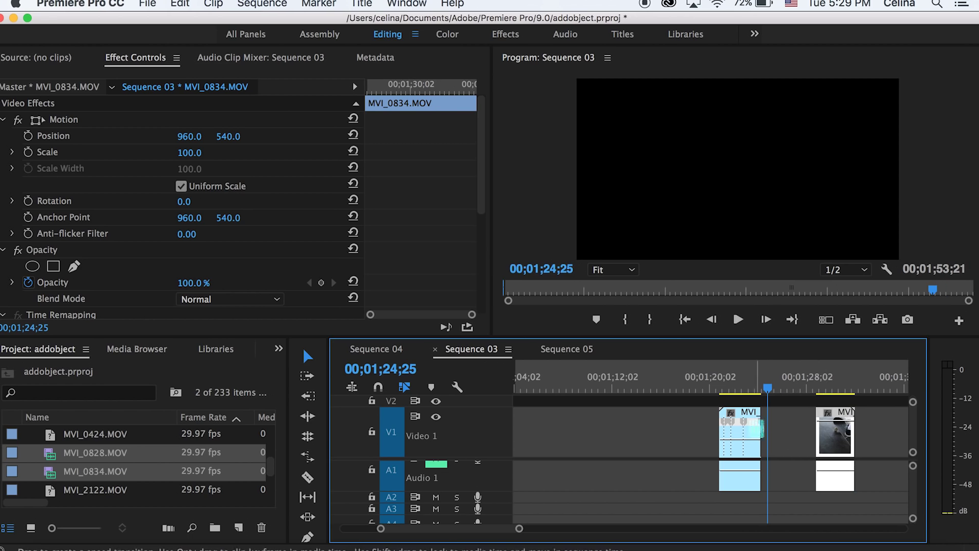
Slow down the section between the first and second speed keyframes of MVI_0828.MOV and play back the clip.
key(equal)
scroll(740, 419, up, 3)
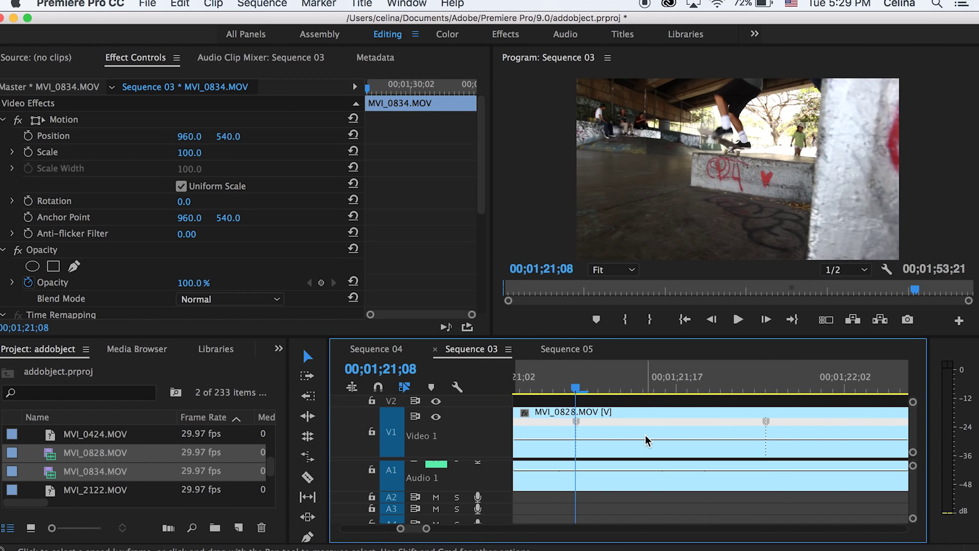
scroll(645, 436, down, 2)
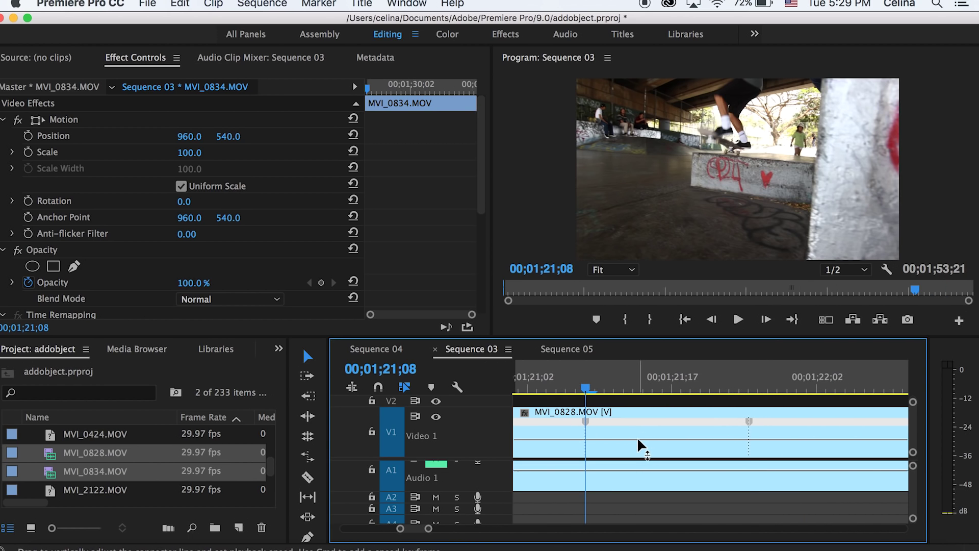
drag(637, 436, 637, 458)
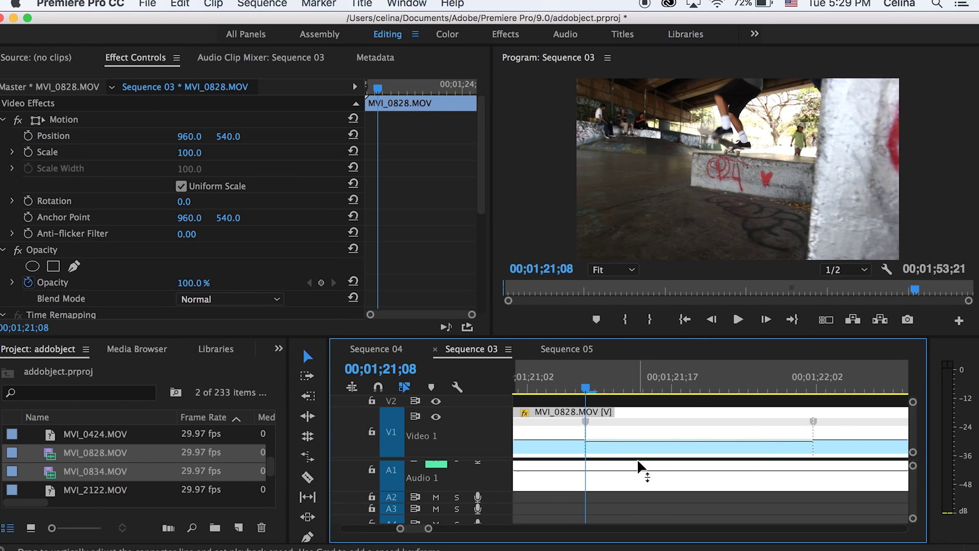
key(minus)
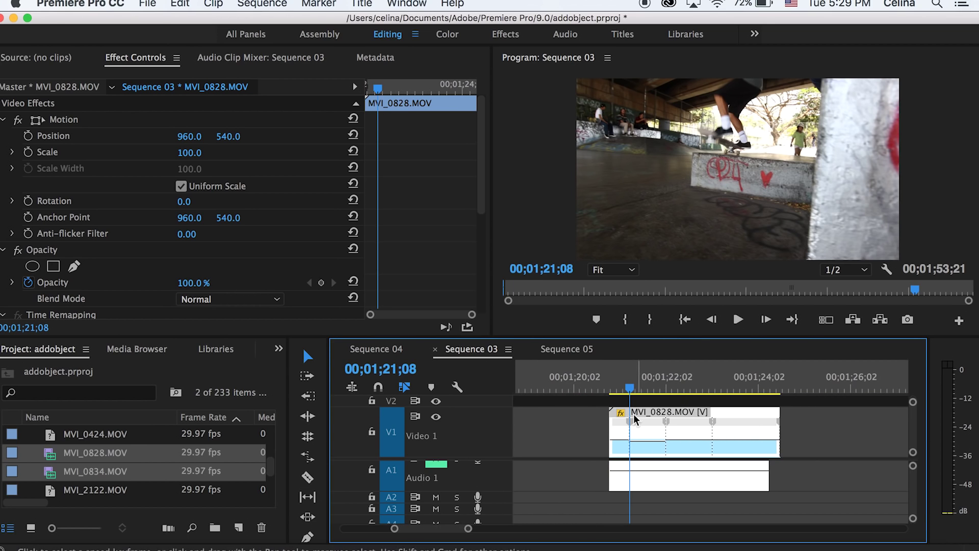
click(625, 384)
key(space)
drag(625, 383, 610, 390)
key(space)
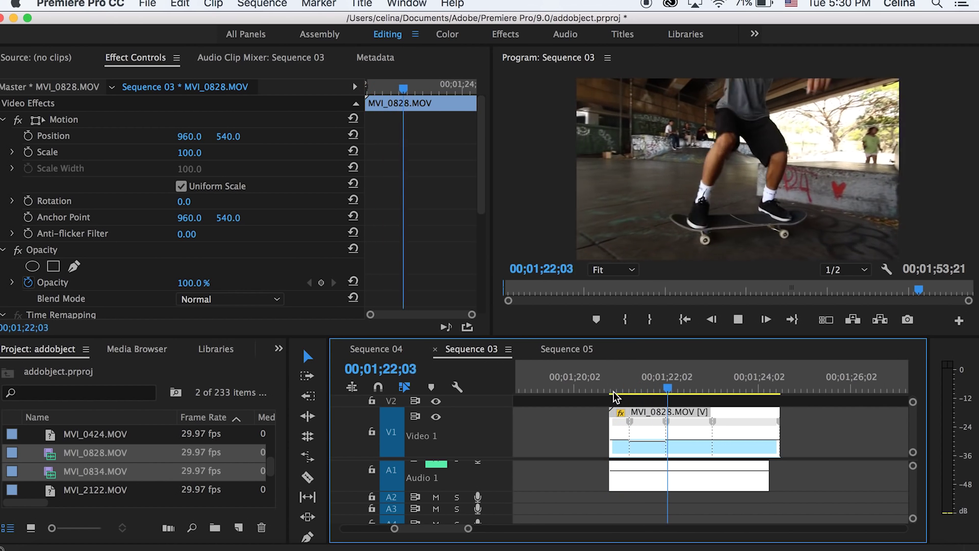
Split the first speed keyframe of MVI_0828.MOV into a short gradual ramp and play back the transition.
click(624, 382)
key(equal)
key(equal)
key(equal)
key(equal)
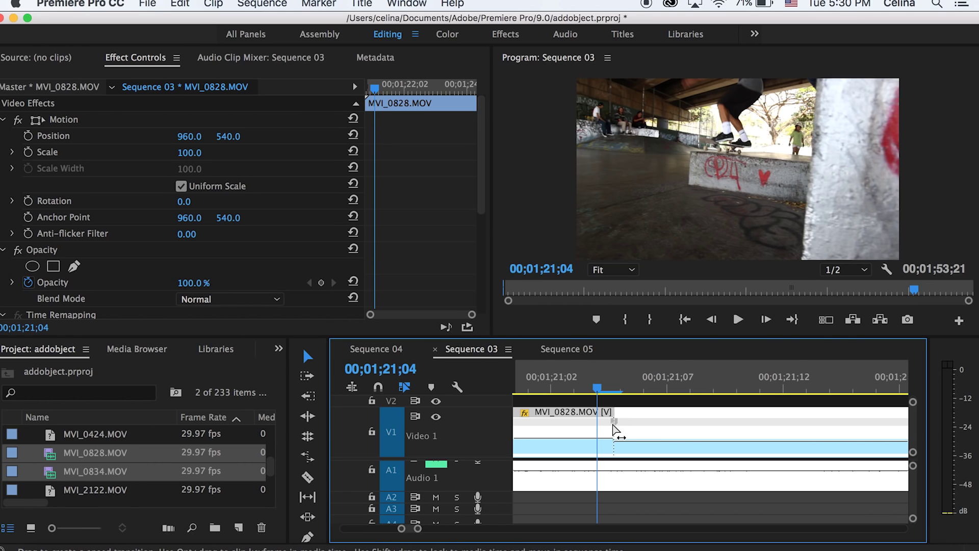
drag(613, 430, 570, 418)
drag(620, 423, 640, 419)
drag(614, 388, 640, 385)
key(minus)
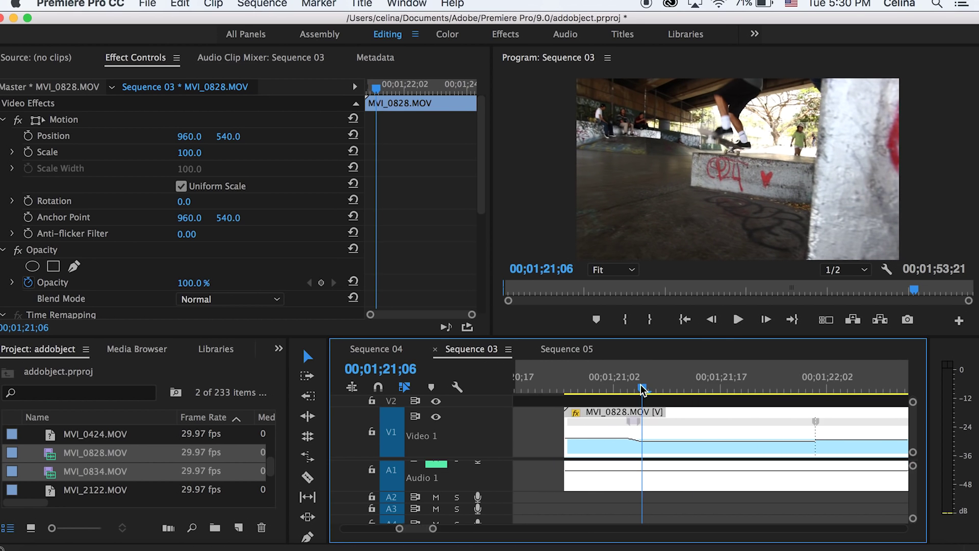
drag(802, 388, 711, 416)
key(space)
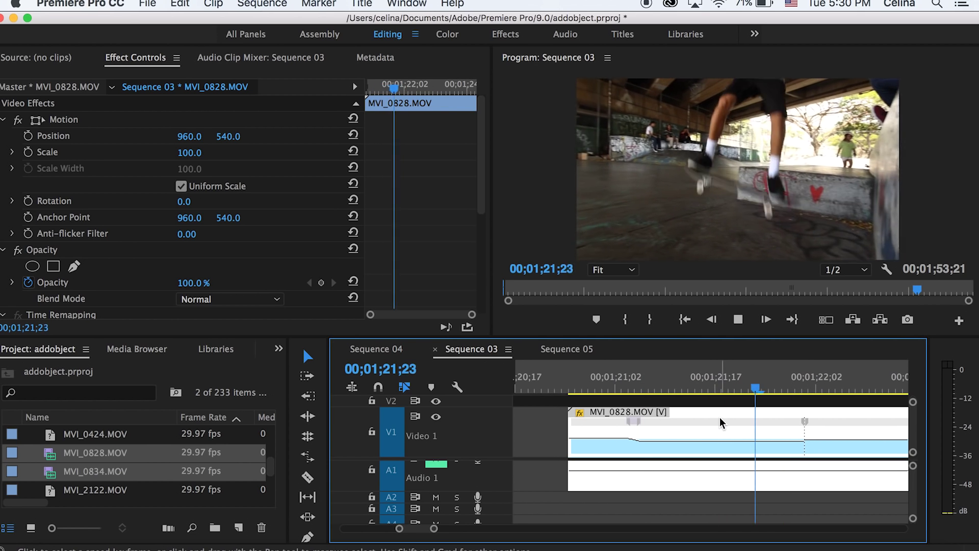
scroll(720, 417, down, 5)
key(space)
Slow the section between the speed ramp and the second keyframe further, and play the clip from 00;01;21;00.
key(equal)
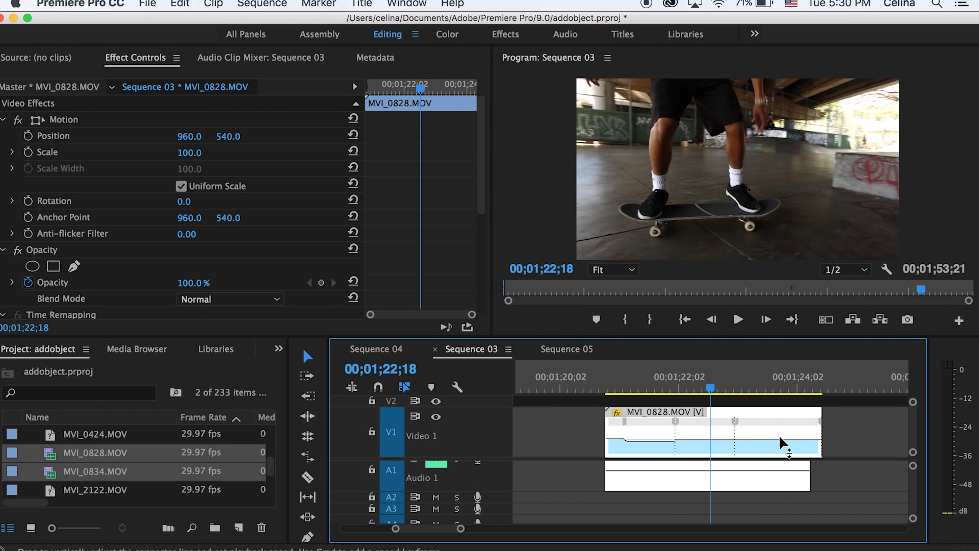
key(equal)
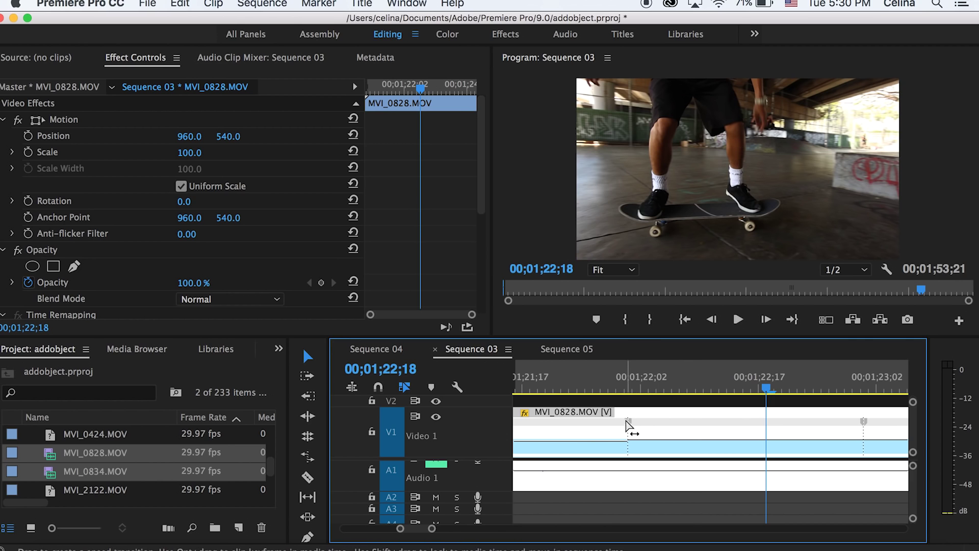
scroll(627, 422, down, 4)
drag(579, 447, 579, 449)
scroll(579, 450, down, 3)
click(549, 398)
click(549, 382)
key(space)
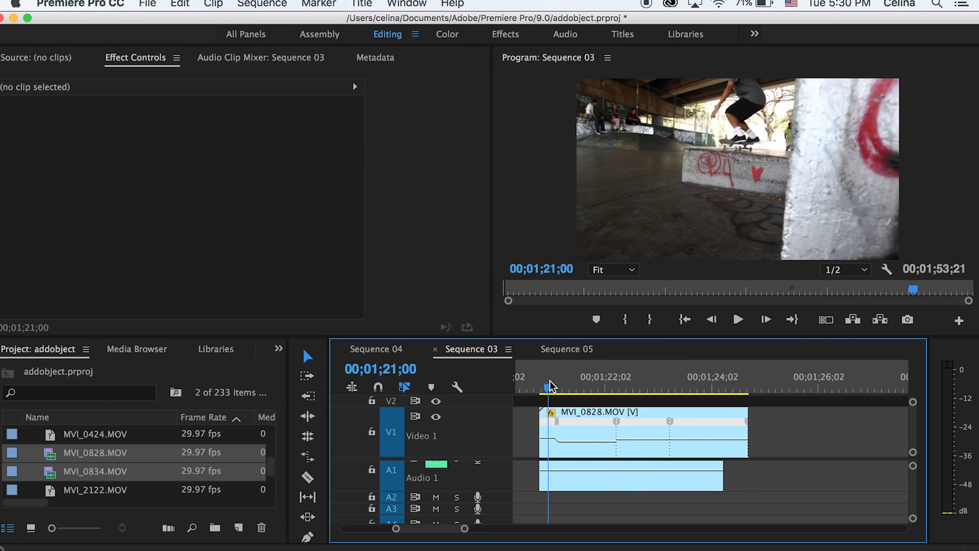
Replay MVI_0828.MOV from about 00;01;21;00 through its final section to review the slowed part.
click(550, 381)
key(space)
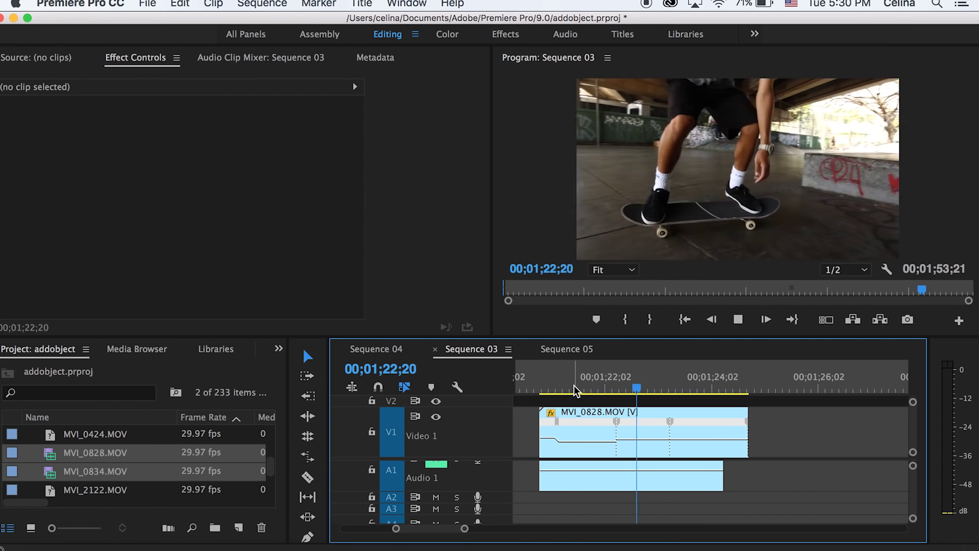
key(space)
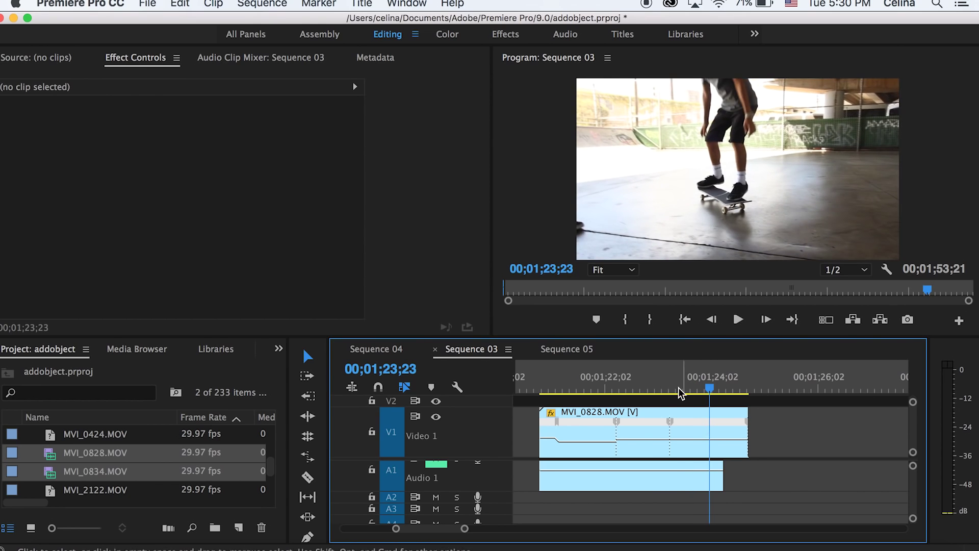
Speed up the section of MVI_0828.MOV after its last speed keyframe and play it back from about 00;01;23;08.
click(669, 389)
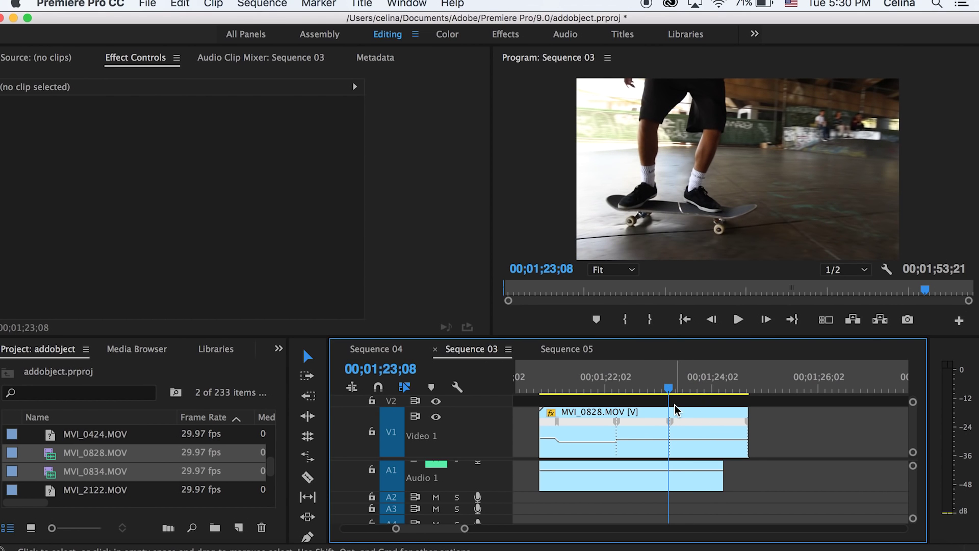
key(=)
click(687, 436)
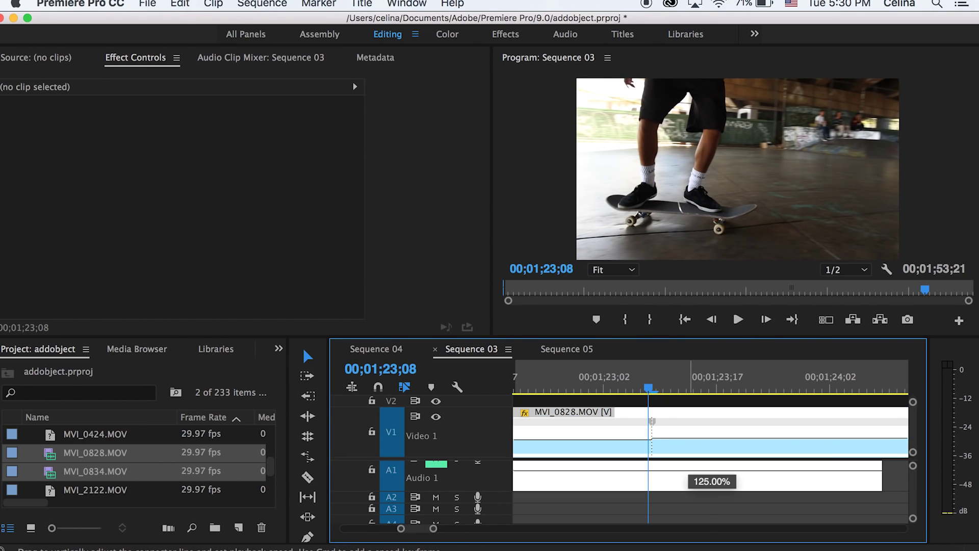
drag(687, 435, 688, 425)
key(space)
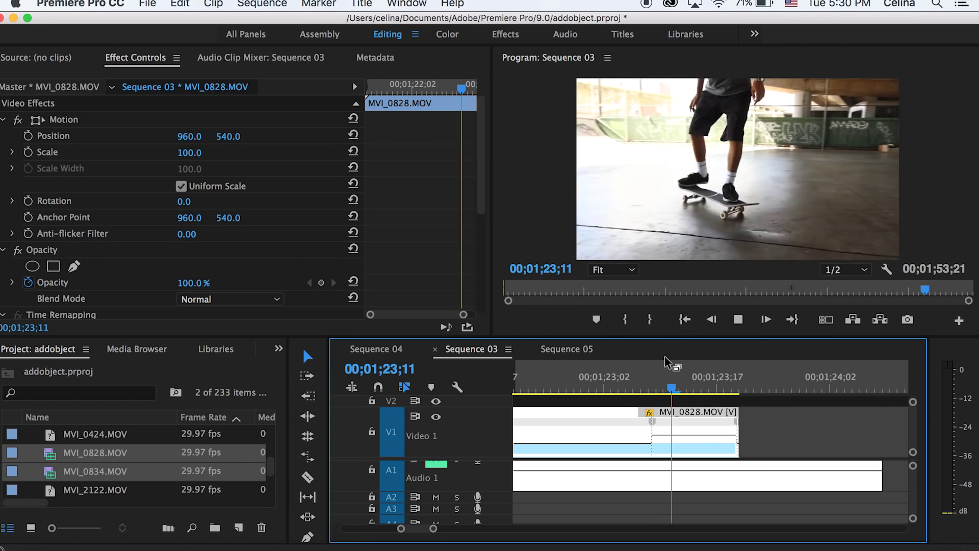
click(625, 378)
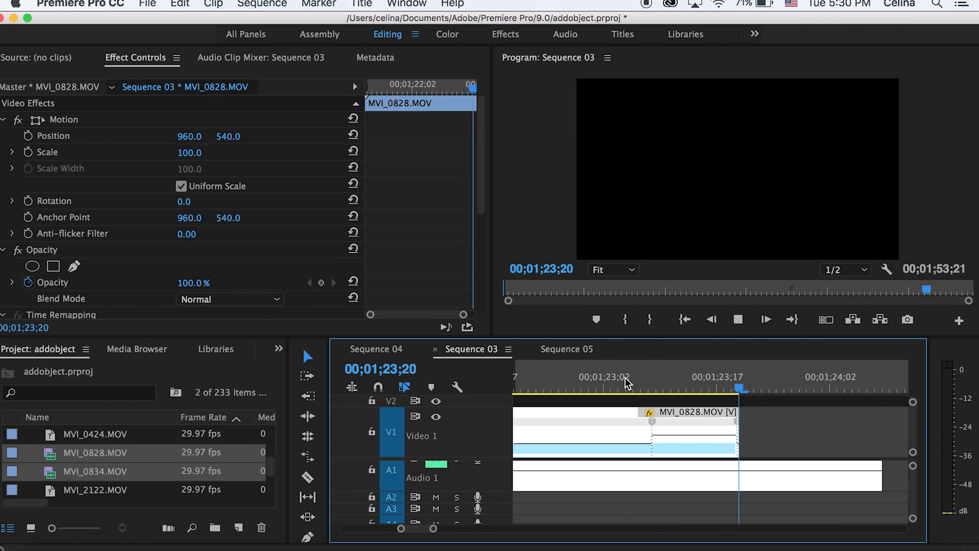
key(space)
scroll(636, 374, down, 2)
key(Left)
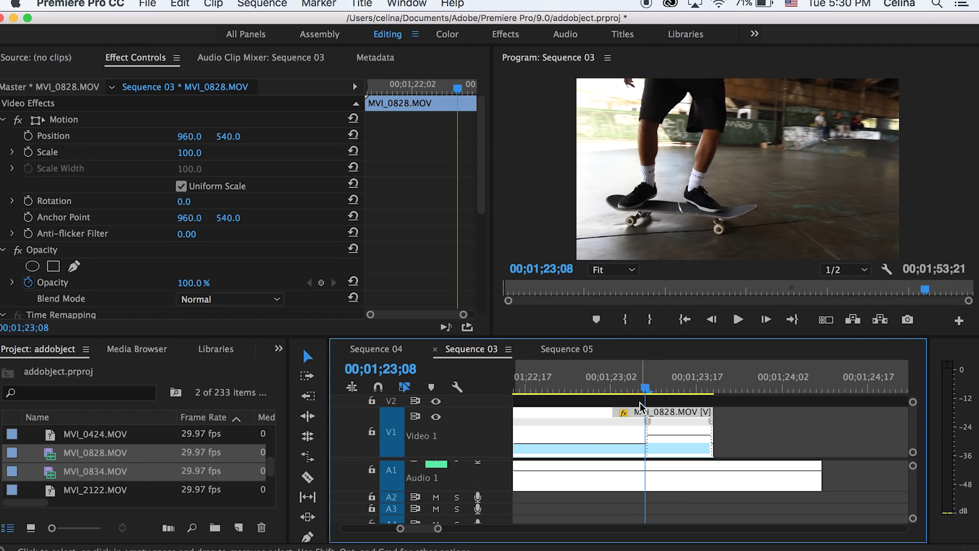
Split the last speed keyframe of MVI_0828.MOV into a short gradual ramp and play back the transition.
key(equal)
drag(666, 429, 541, 449)
key(minus)
key(space)
scroll(543, 386, down, 3)
key(space)
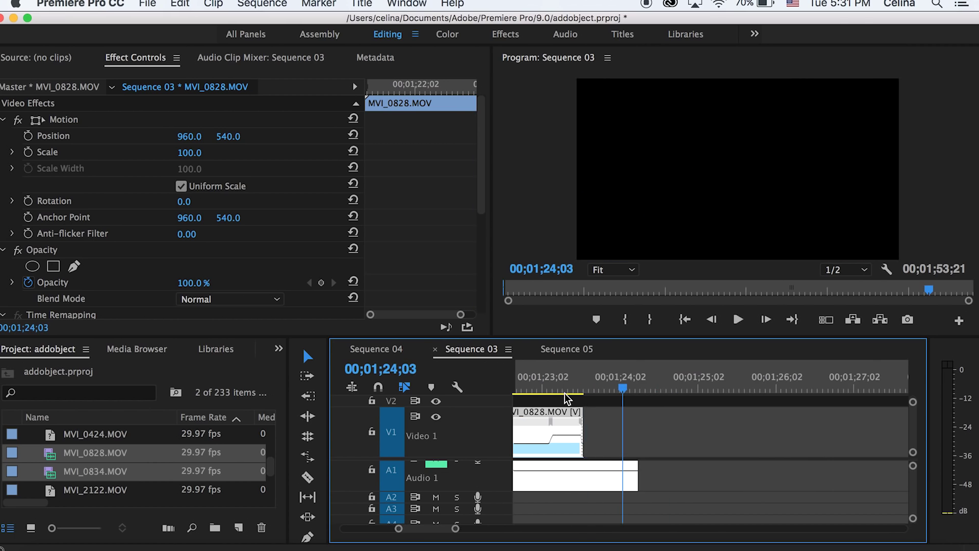
Widen the last speed ramp of MVI_0828.MOV for a more gradual change and play it from 00;01;23;04.
scroll(565, 393, left, 3)
scroll(651, 427, up, 5)
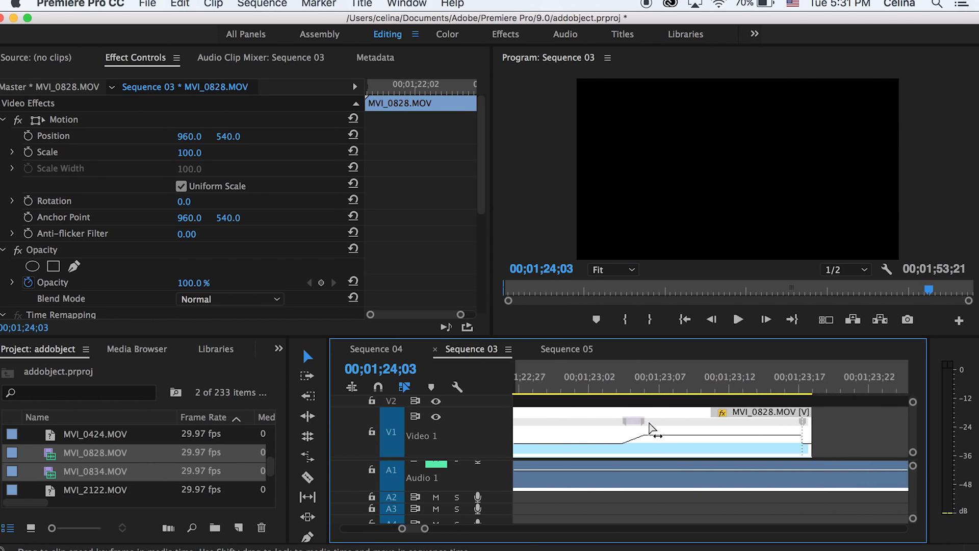
drag(646, 422, 664, 430)
click(610, 368)
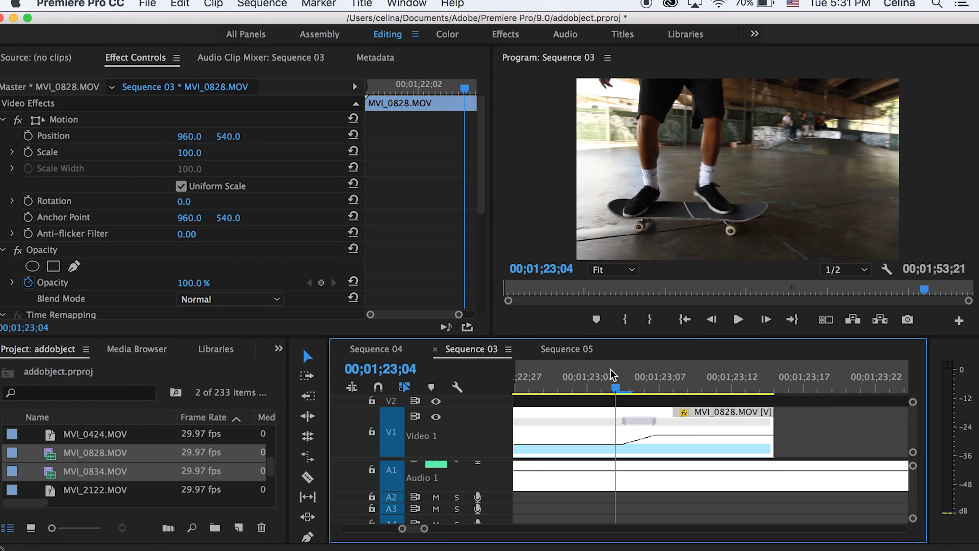
key(space)
scroll(612, 397, down, 5)
key(space)
scroll(612, 398, left, 4)
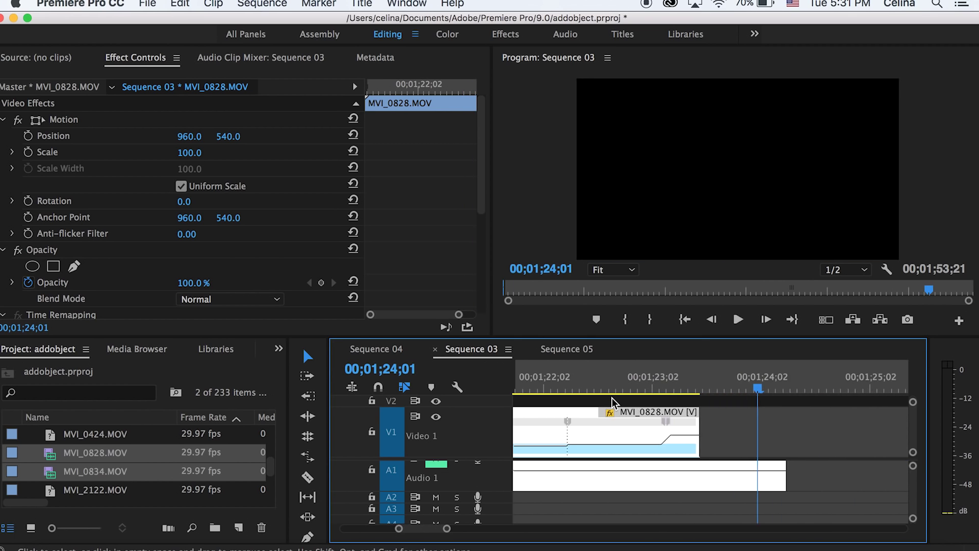
Play the whole MVI_0828.MOV clip from just before its start at 00;01;20;22.
scroll(612, 397, down, 5)
drag(594, 386, 585, 376)
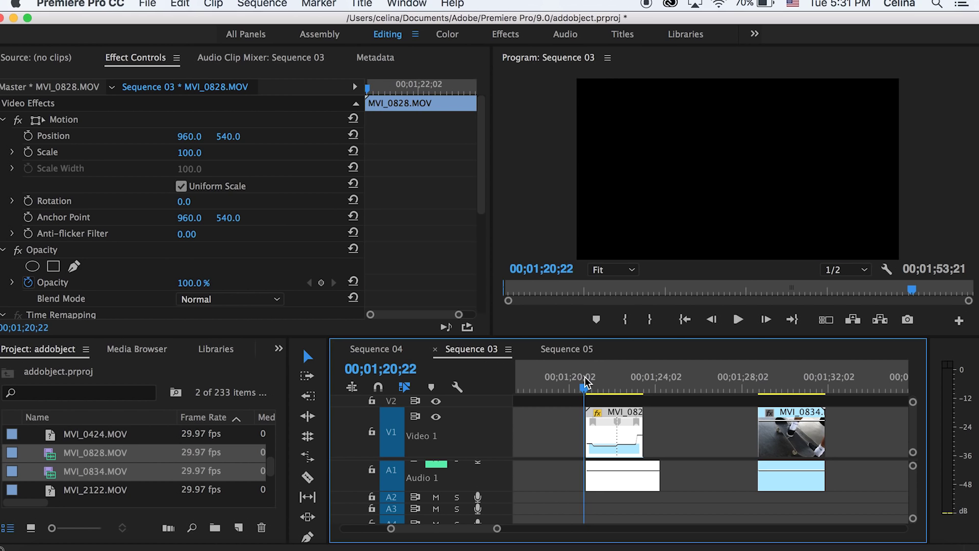
key(space)
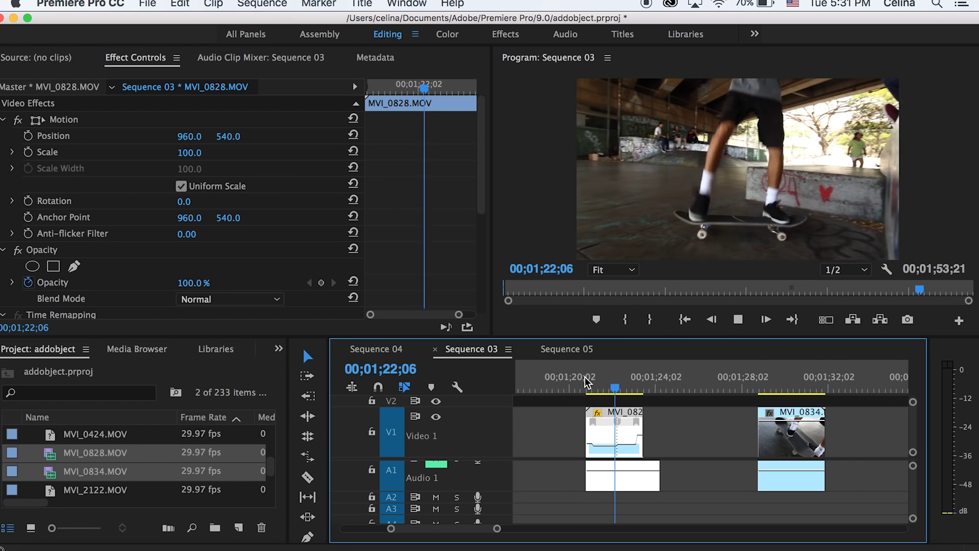
Close the gap between the two clips so MVI_0834.MOV directly follows MVI_0828.MOV.
key(equal)
click(701, 428)
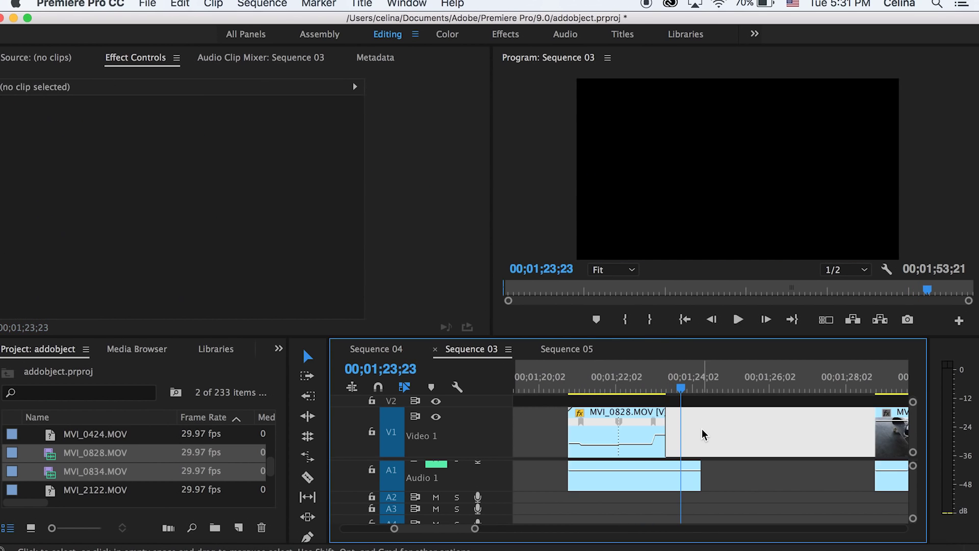
key(Delete)
drag(702, 429, 695, 423)
Play and scrub across the cut from MVI_0828.MOV into MVI_0834.MOV to review the transition.
click(656, 390)
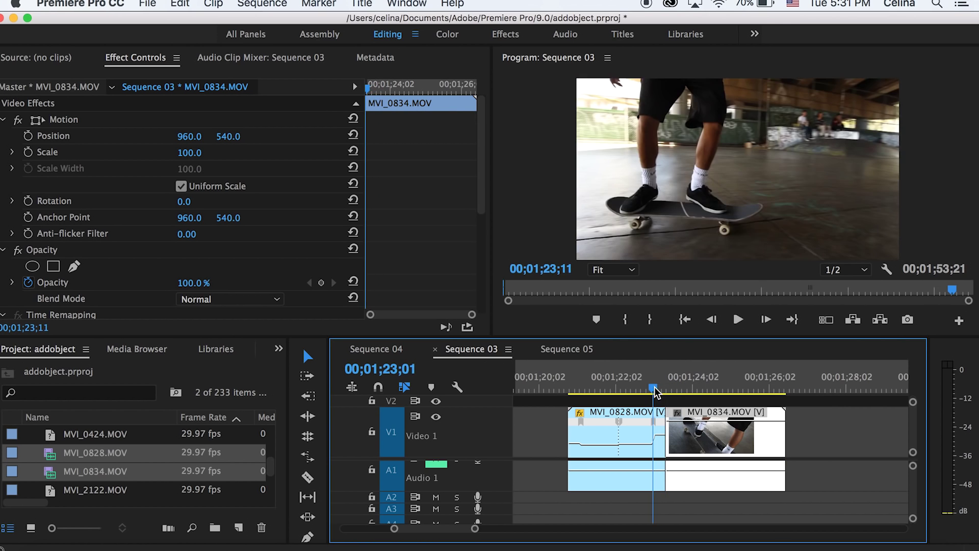
key(space)
click(627, 387)
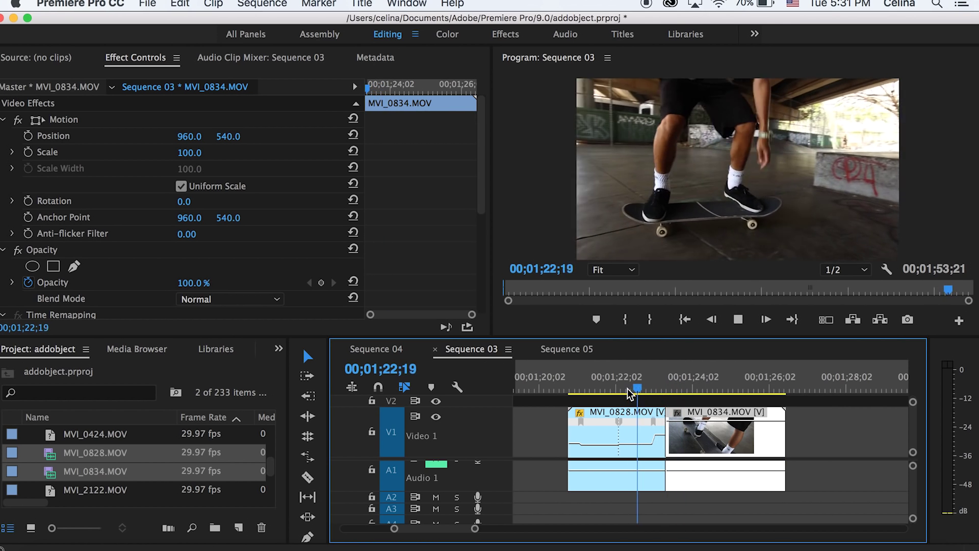
drag(676, 390, 654, 391)
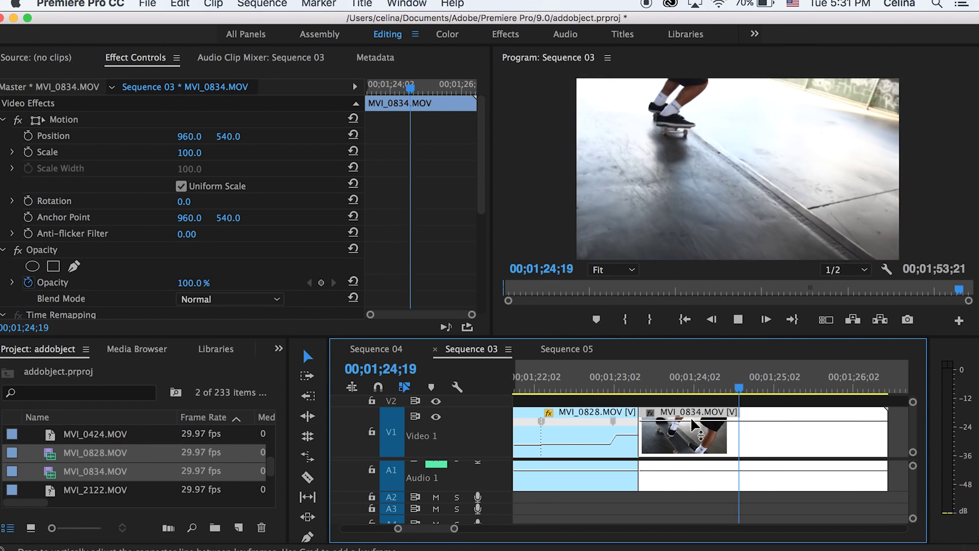
key(space)
drag(682, 388, 638, 391)
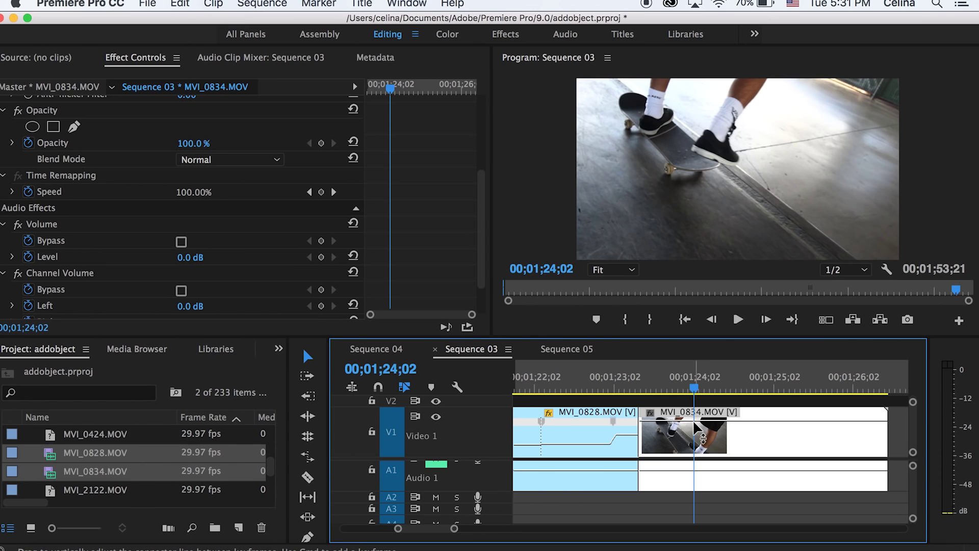
Show the Time Remapping Speed keyframes on the MVI_0834.MOV clip in the timeline.
right_click(695, 426)
mouse_move(755, 544)
mouse_move(640, 546)
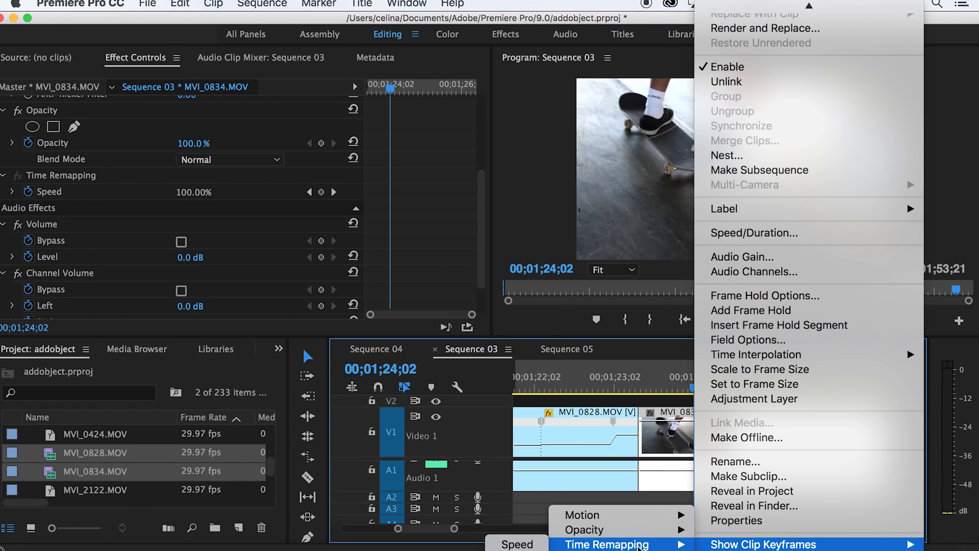
click(524, 545)
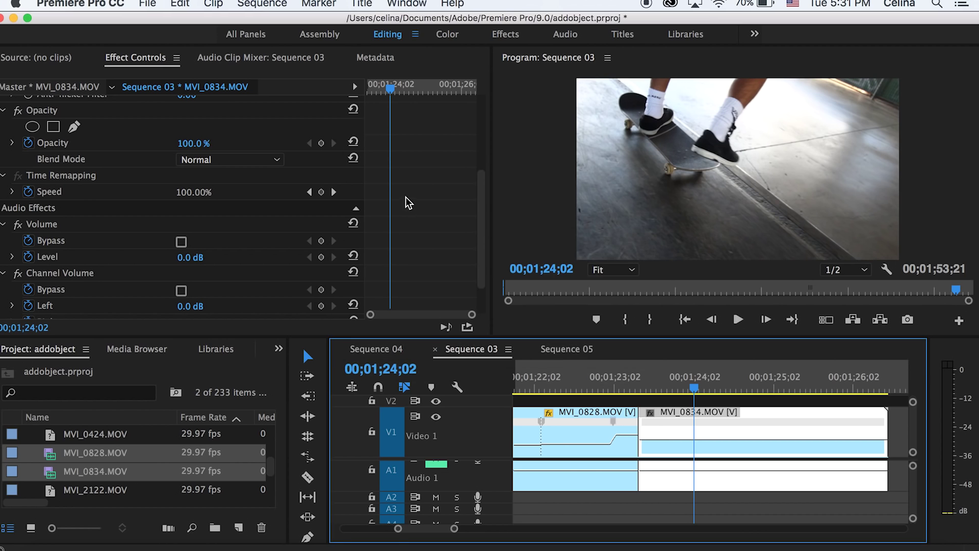
Add three speed keyframes to MVI_0834.MOV, the last at 00;01;25;10, and scrub to the end of the clip.
drag(381, 88, 437, 92)
click(330, 189)
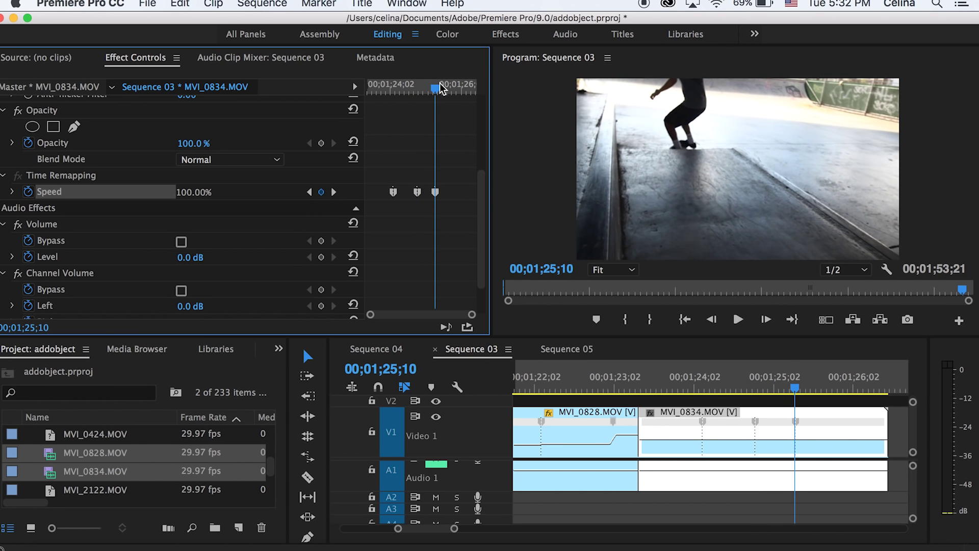
drag(441, 89, 482, 80)
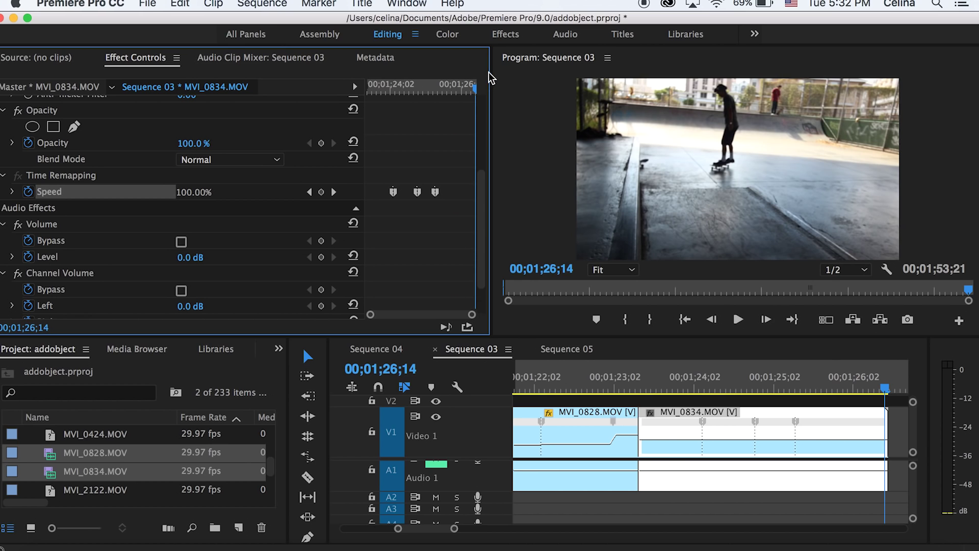
drag(488, 72, 489, 72)
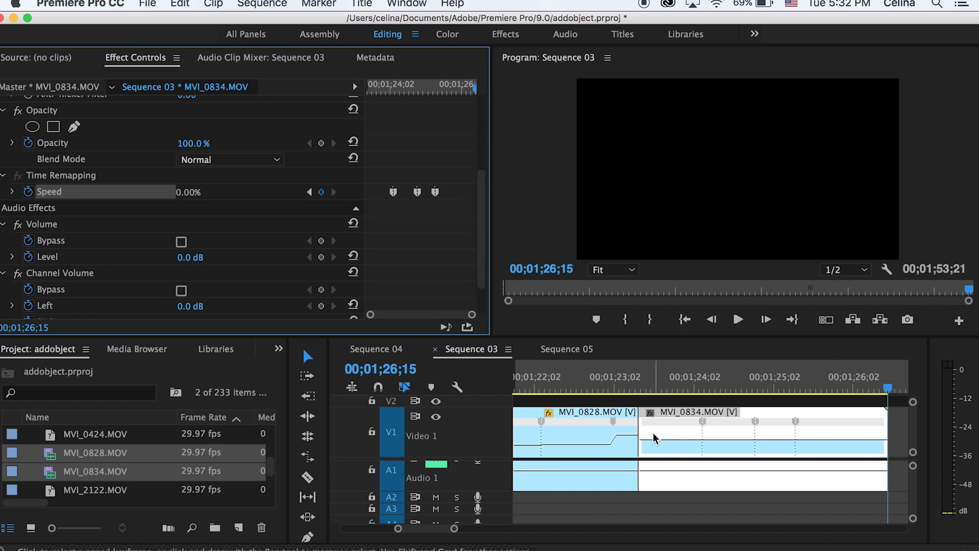
Speed up the opening section of MVI_0834.MOV before its first speed keyframe.
scroll(667, 459, down, 3)
click(666, 389)
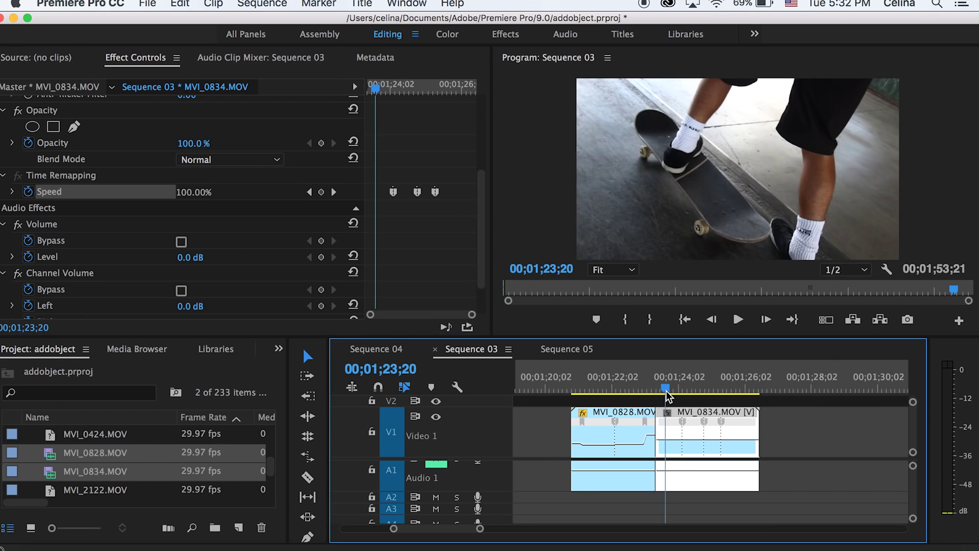
scroll(669, 427, up, 3)
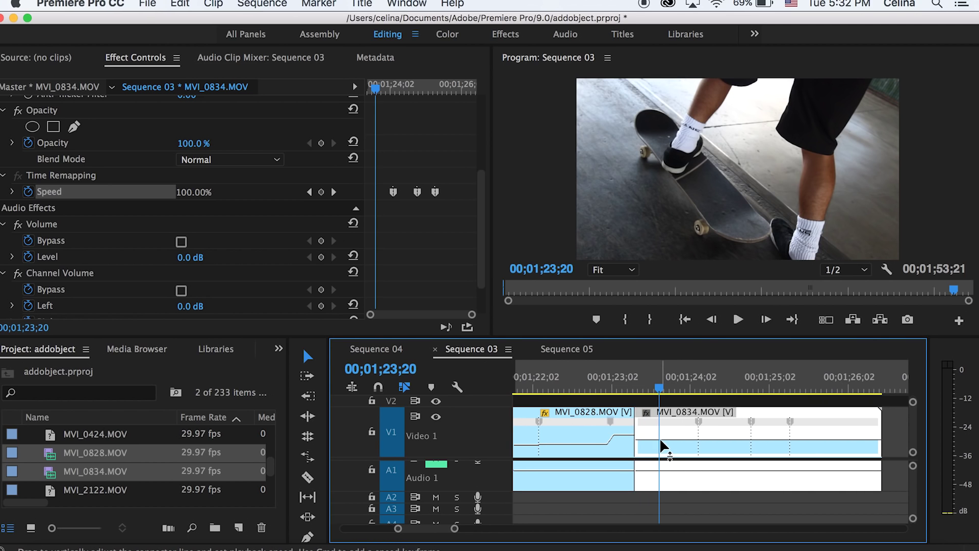
drag(659, 437, 659, 434)
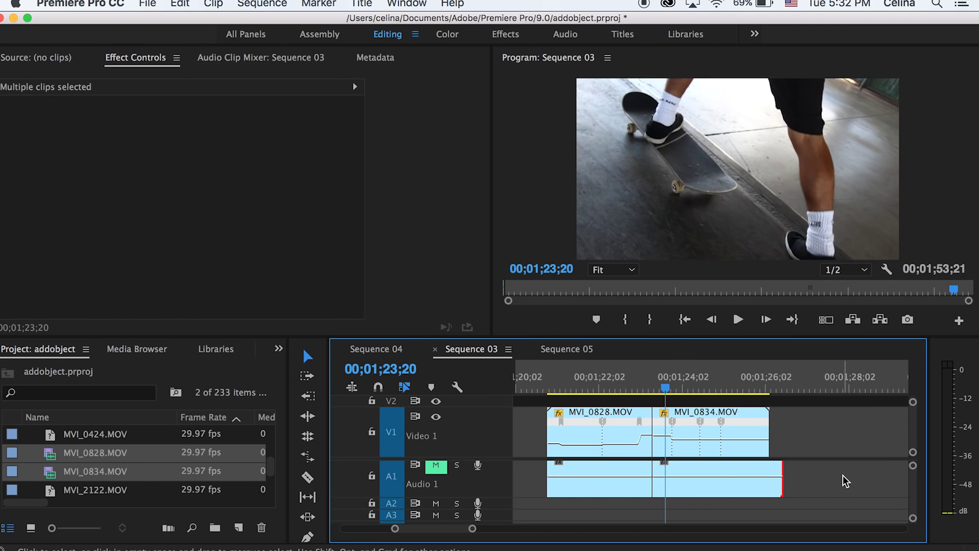
Delete the audio of both clips from Audio 1 and play across the cut from 00;01;23;02.
drag(844, 478, 549, 485)
key(Delete)
click(641, 387)
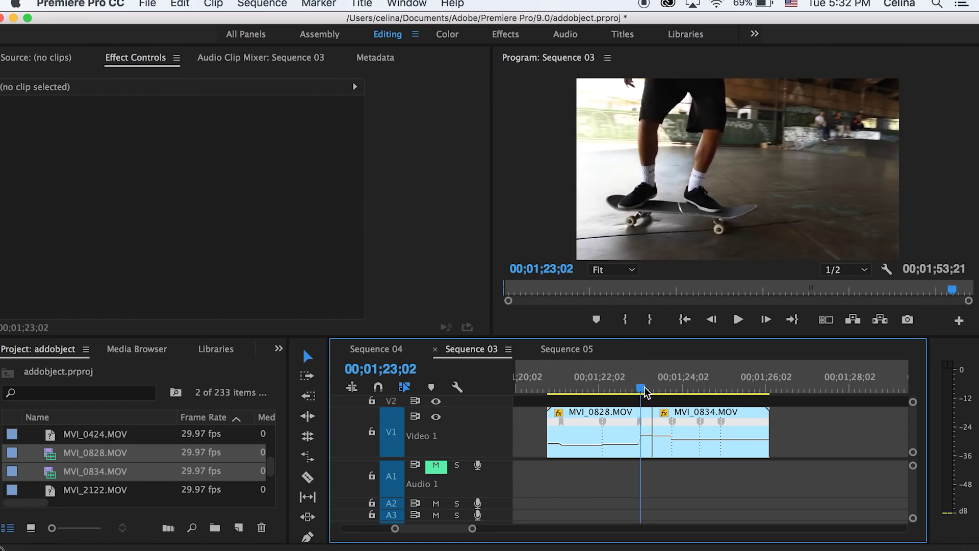
key(space)
key(space)
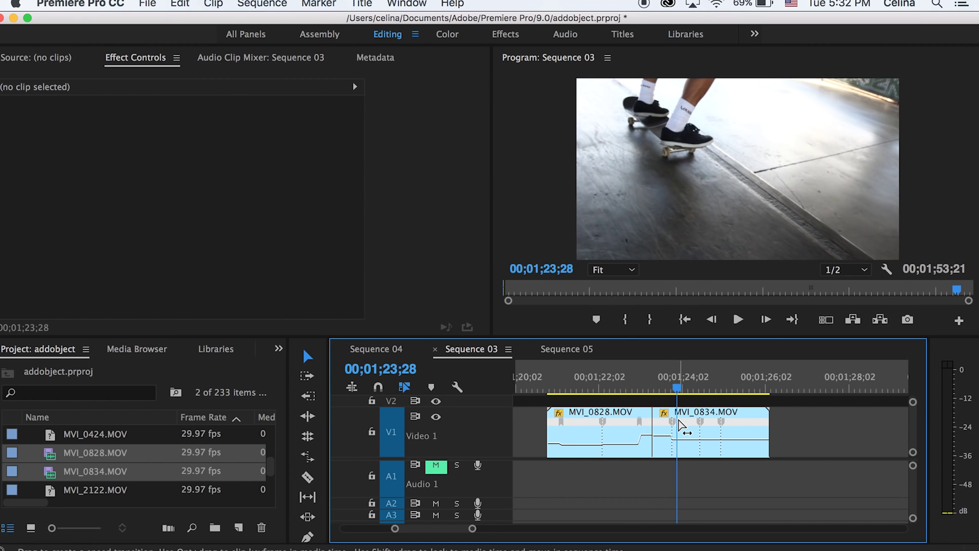
Raise the speed of MVI_0834.MOV slightly before its first keyframe and play back across the cut.
scroll(671, 423, up, 3)
scroll(635, 431, up, 3)
drag(636, 430, 635, 423)
drag(583, 382, 560, 383)
key(space)
scroll(560, 384, down, 3)
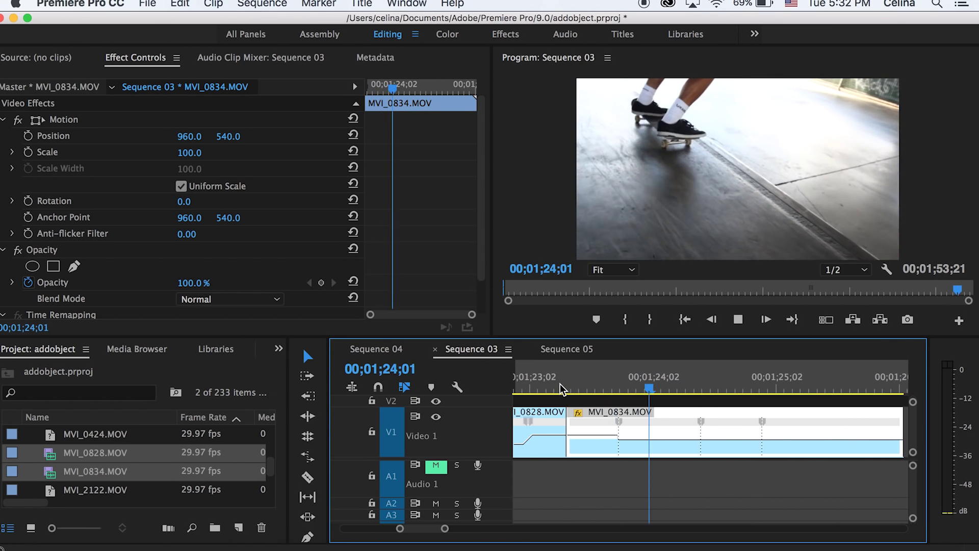
key(space)
click(527, 383)
key(space)
scroll(527, 383, right, 1)
key(space)
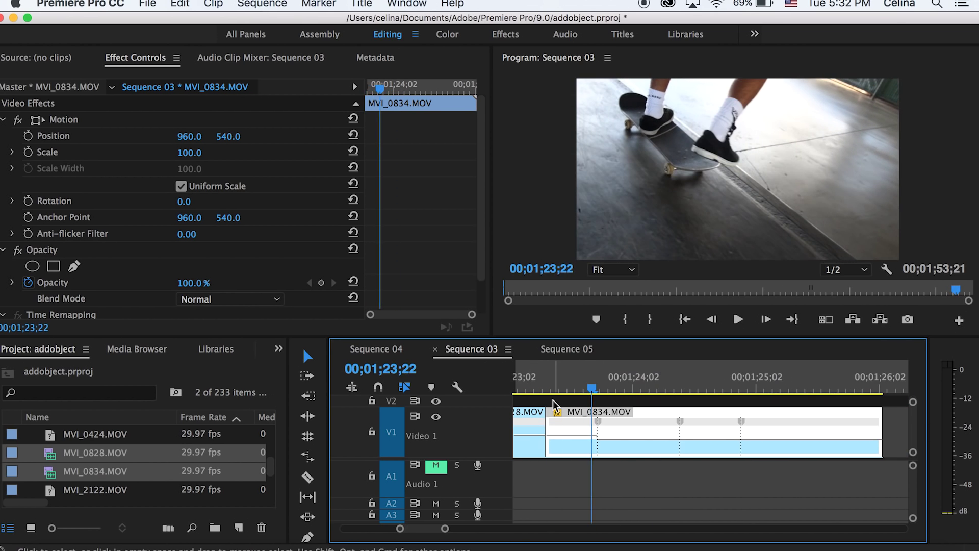
Increase the opening section speed of MVI_0834.MOV a little further and check the cut in playback.
scroll(554, 400, left, 2)
drag(619, 435, 641, 424)
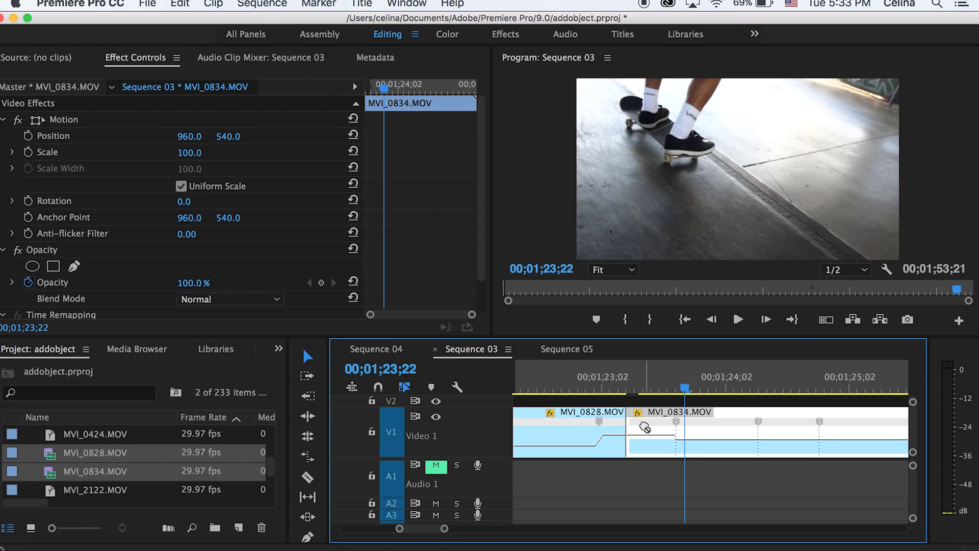
click(570, 362)
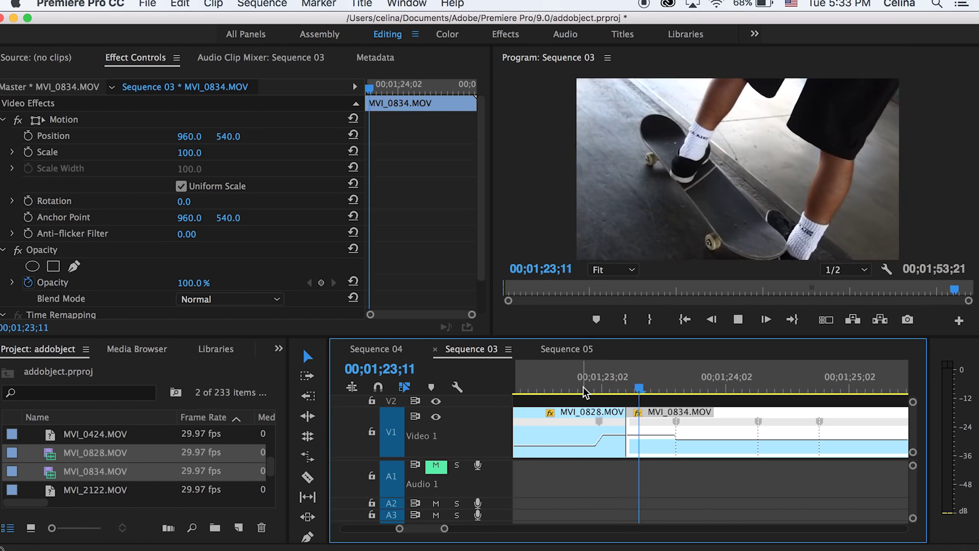
scroll(582, 386, down, 3)
key(space)
Replay the transition between MVI_0828.MOV and MVI_0834.MOV from before the cut to compare their speeds.
click(558, 377)
key(space)
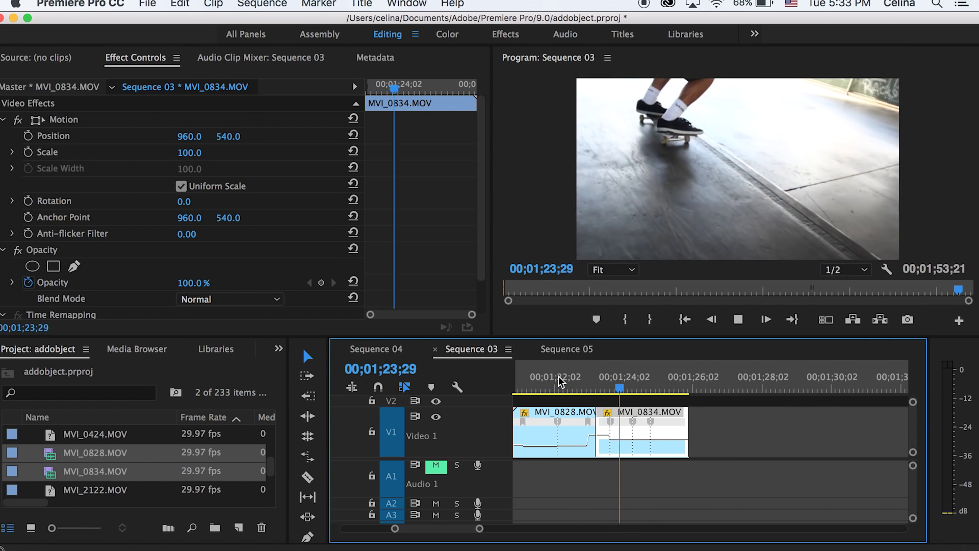
key(space)
scroll(614, 439, up, 2)
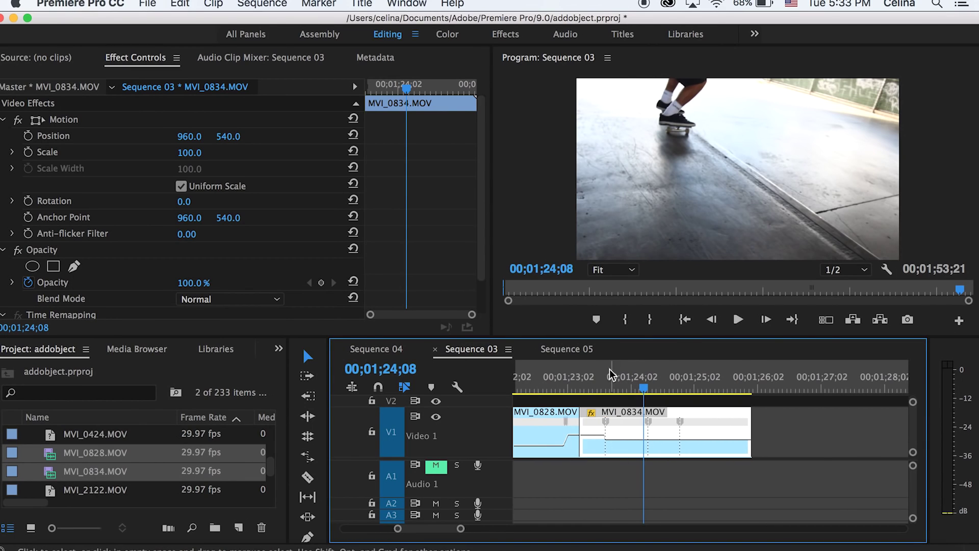
drag(585, 369, 565, 394)
key(space)
key(space)
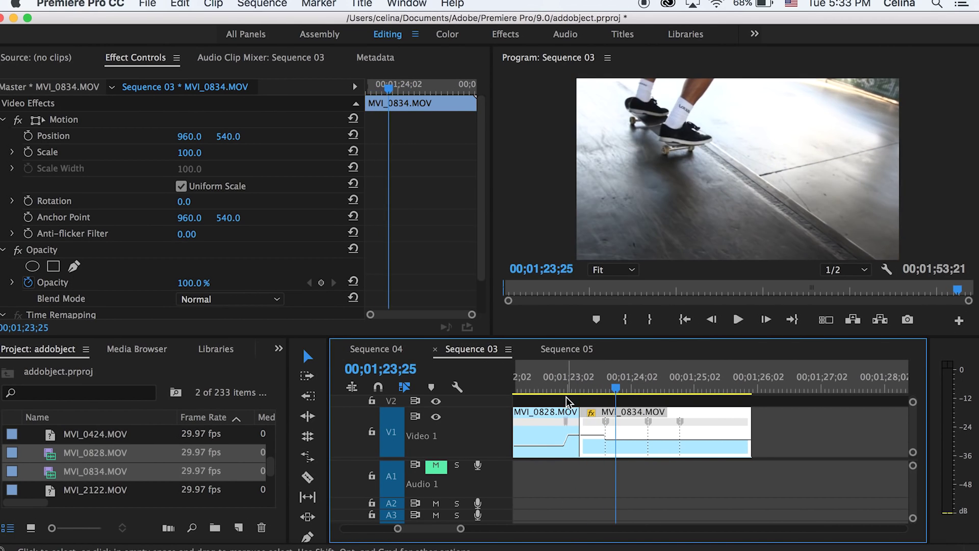
Lower the speed of MVI_0834.MOV between its second and third keyframes and play the clip back from its start.
key(space)
scroll(645, 426, up, 2)
drag(644, 439, 645, 484)
scroll(645, 485, down, 2)
click(611, 391)
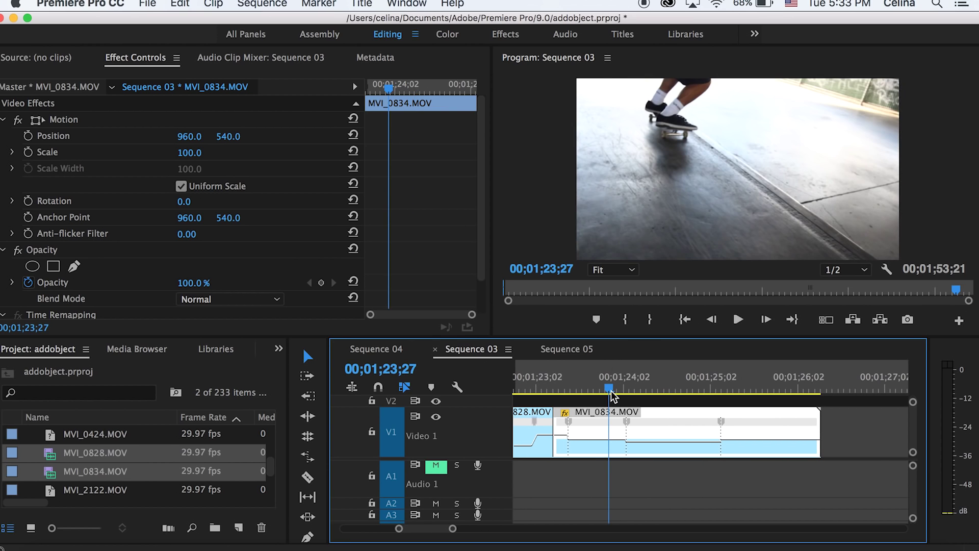
key(space)
click(556, 390)
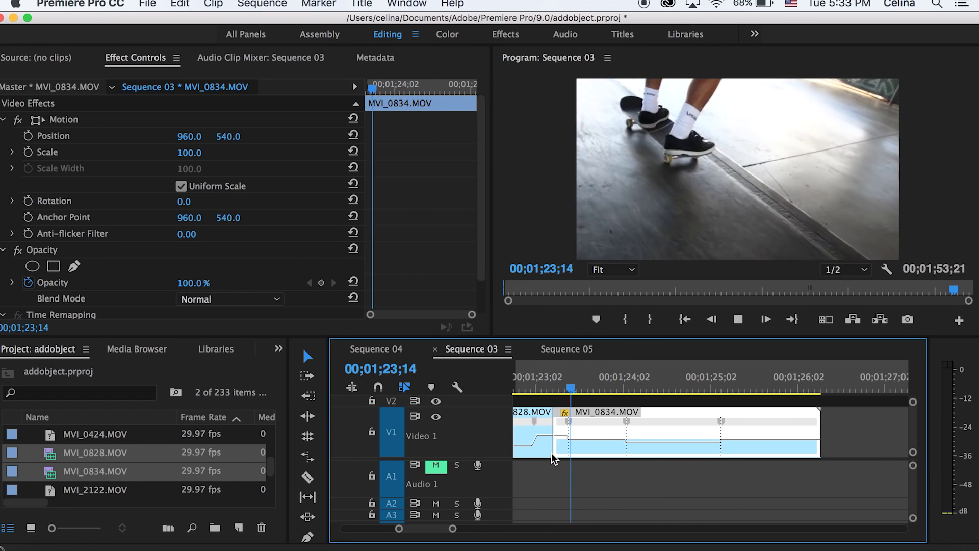
key(space)
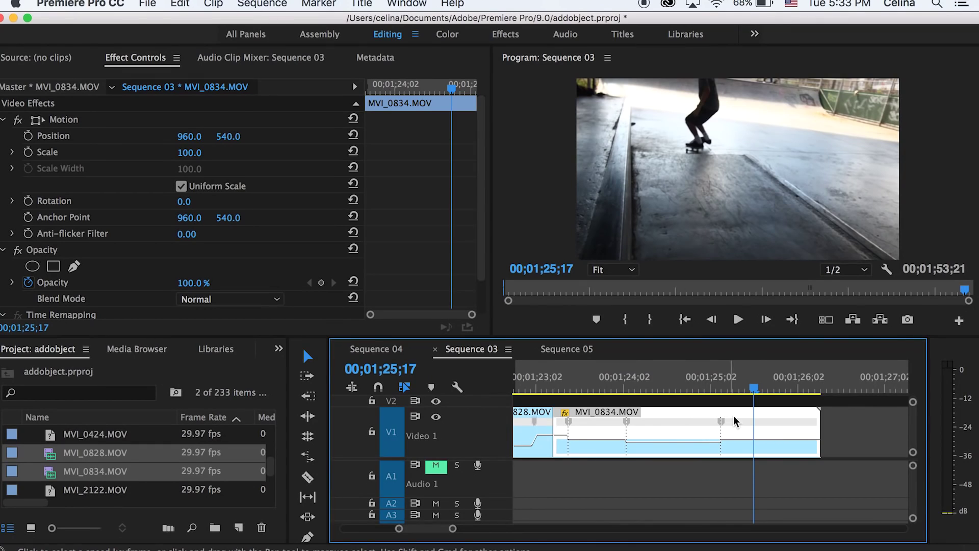
key(space)
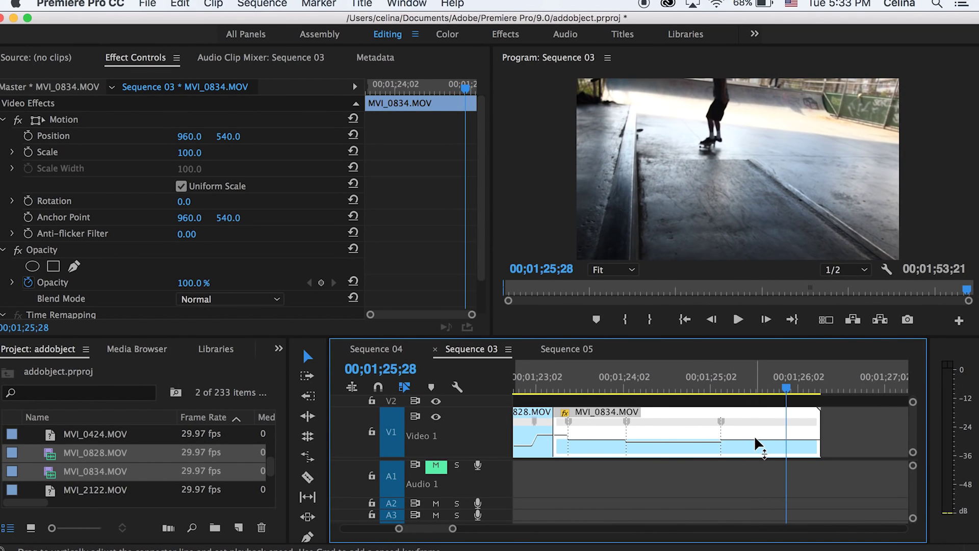
Raise the speed of MVI_0834.MOV after its third keyframe and play back the slow section and ending.
drag(754, 436, 754, 432)
click(662, 376)
key(space)
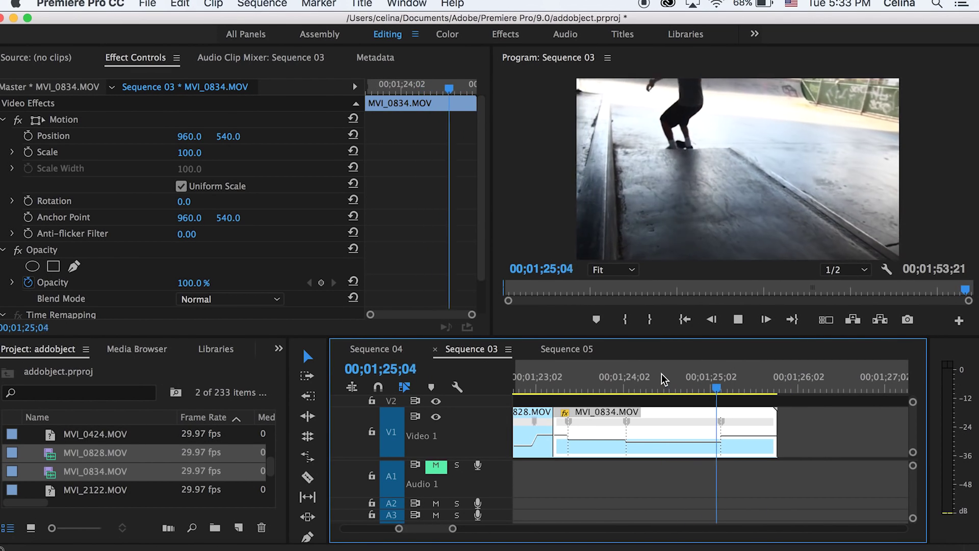
drag(662, 376, 555, 420)
key(space)
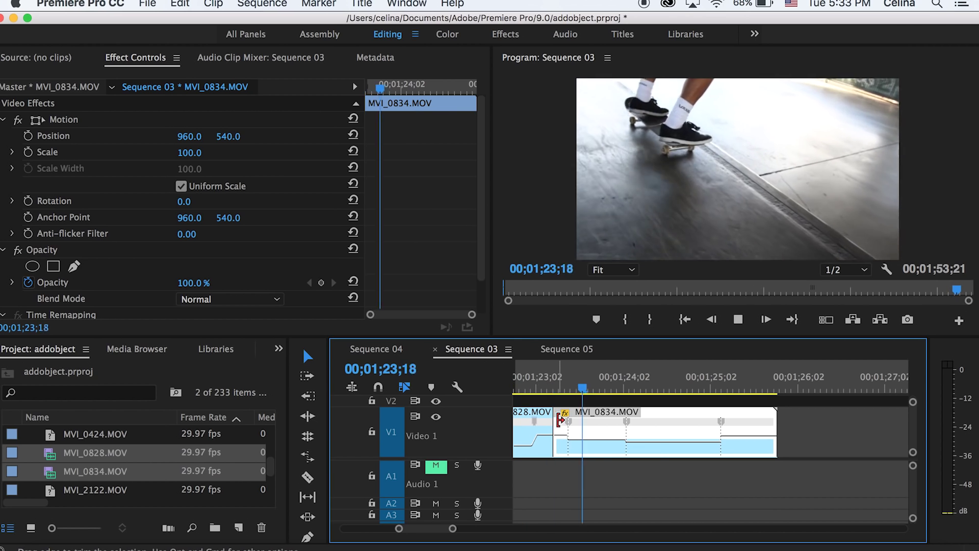
key(k)
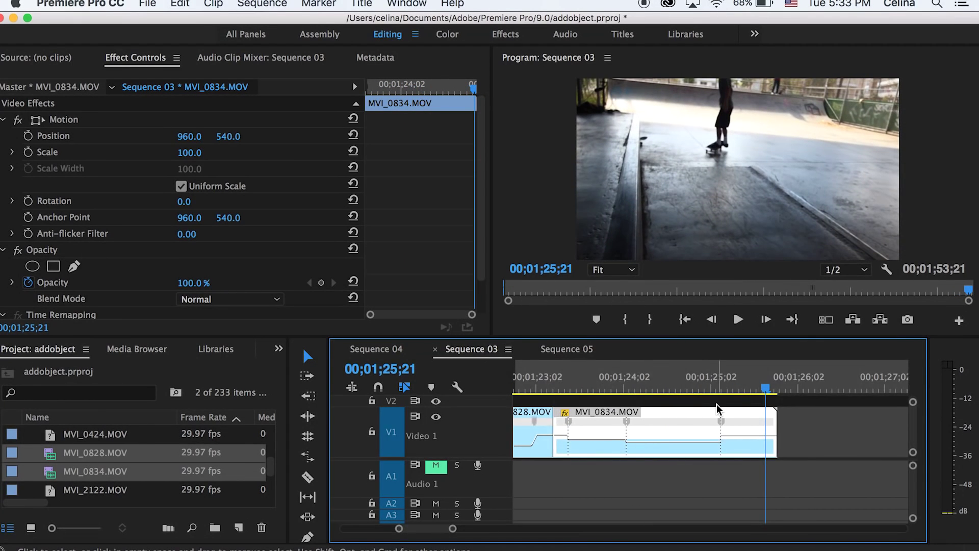
Split the last speed keyframe of MVI_0834.MOV into a gradual speed-up ramp and play back through it.
key(=)
drag(742, 421, 847, 395)
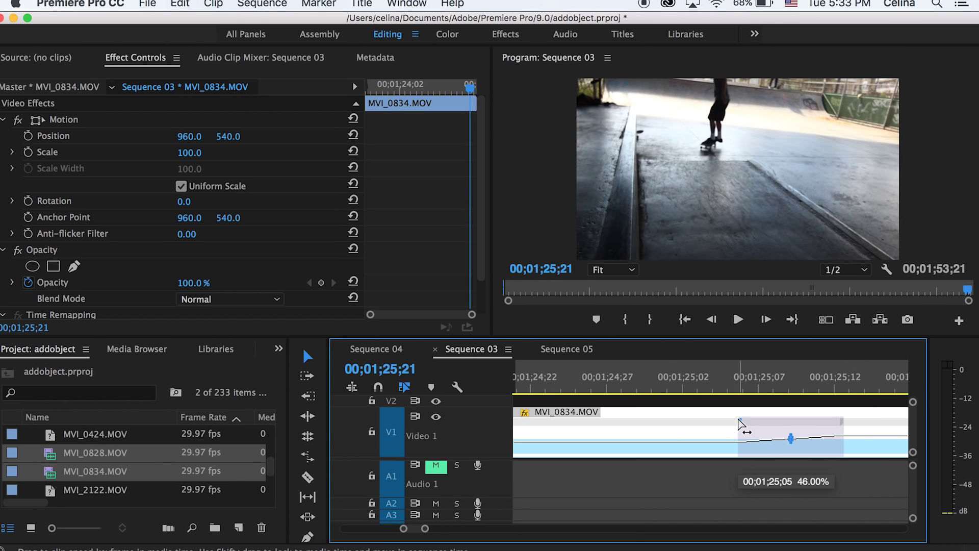
drag(740, 422, 689, 422)
click(638, 382)
key(space)
key(-)
key(-)
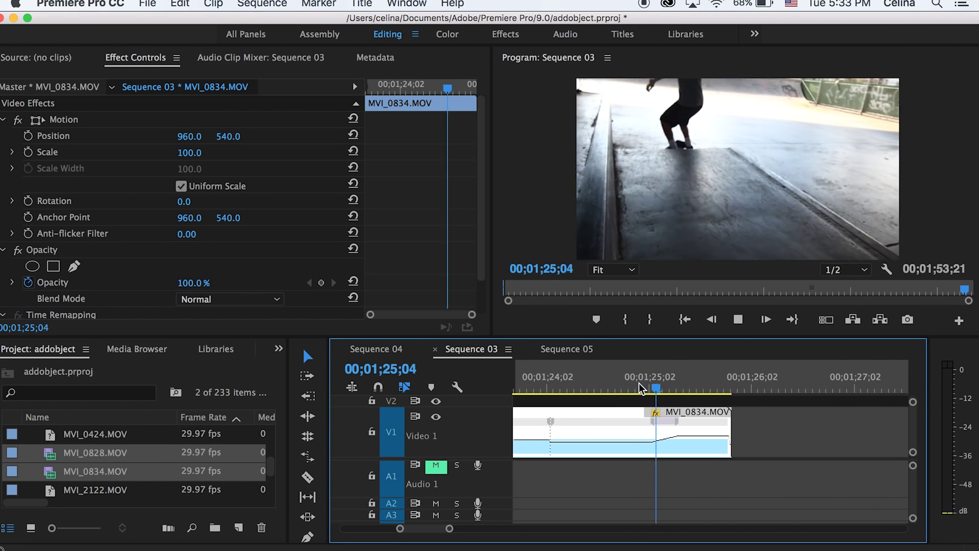
Review the ending of MVI_0834.MOV in playback and raise the speed after its final ramp slightly.
click(584, 385)
key(space)
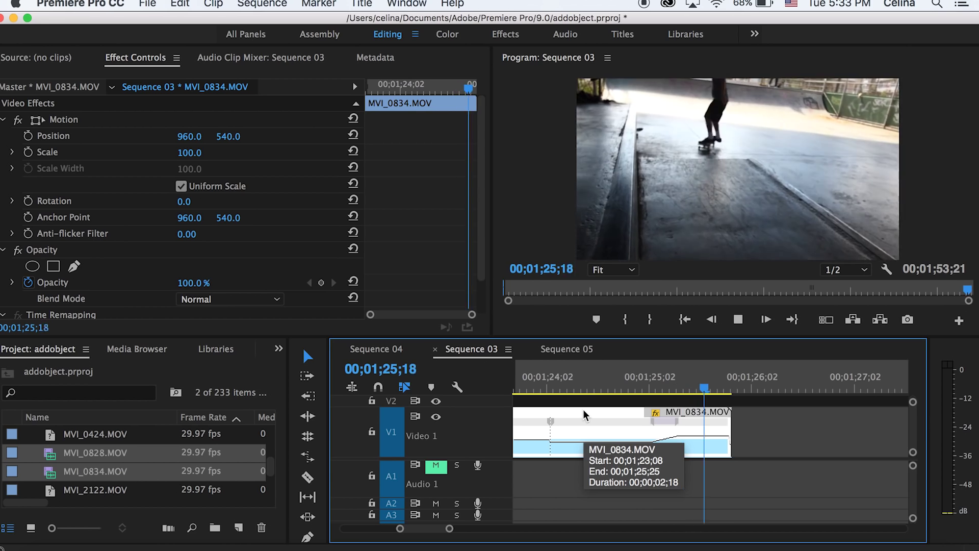
key(space)
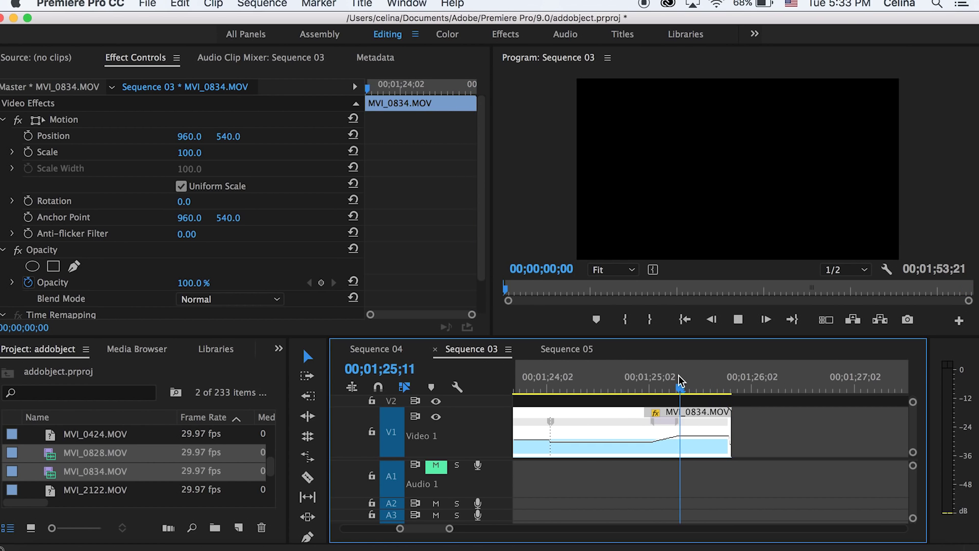
drag(678, 379, 669, 380)
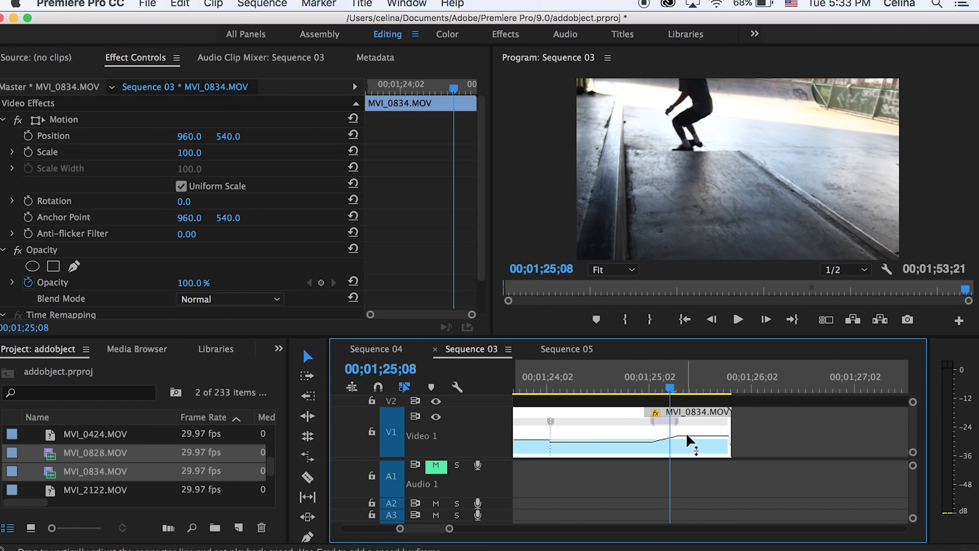
click(633, 378)
key(space)
click(604, 384)
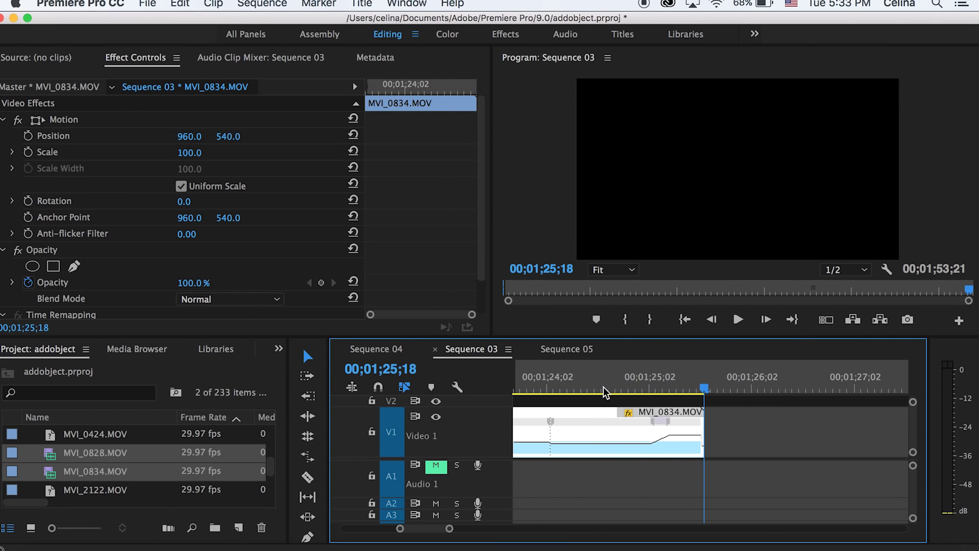
Split the first speed keyframe of MVI_0834.MOV at 00;01;23;13 into a gradual slow-down ramp and play across the cut from MVI_0828.MOV.
scroll(541, 404, up, 3)
click(598, 390)
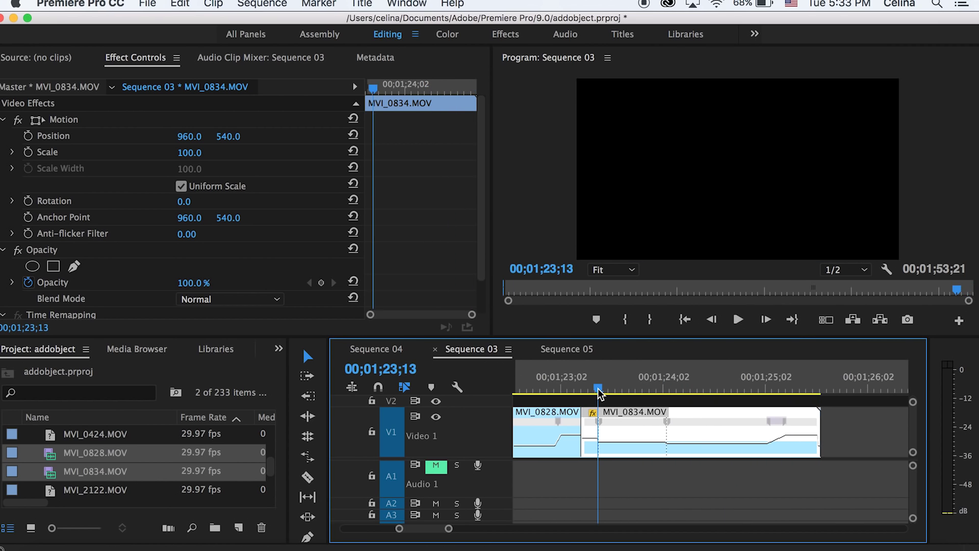
key(equal)
key(equal)
drag(603, 429, 703, 422)
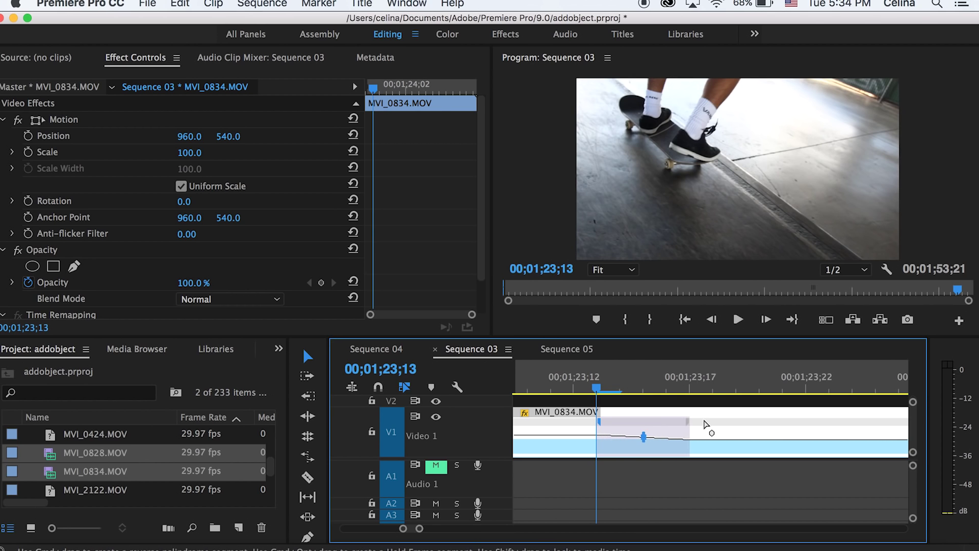
key(minus)
key(minus)
key(minus)
click(638, 381)
drag(638, 381, 619, 388)
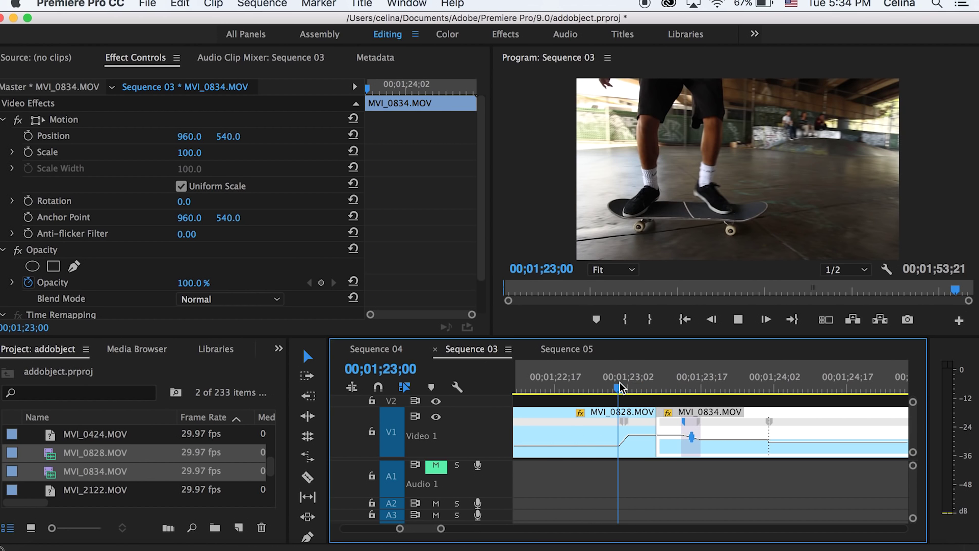
key(space)
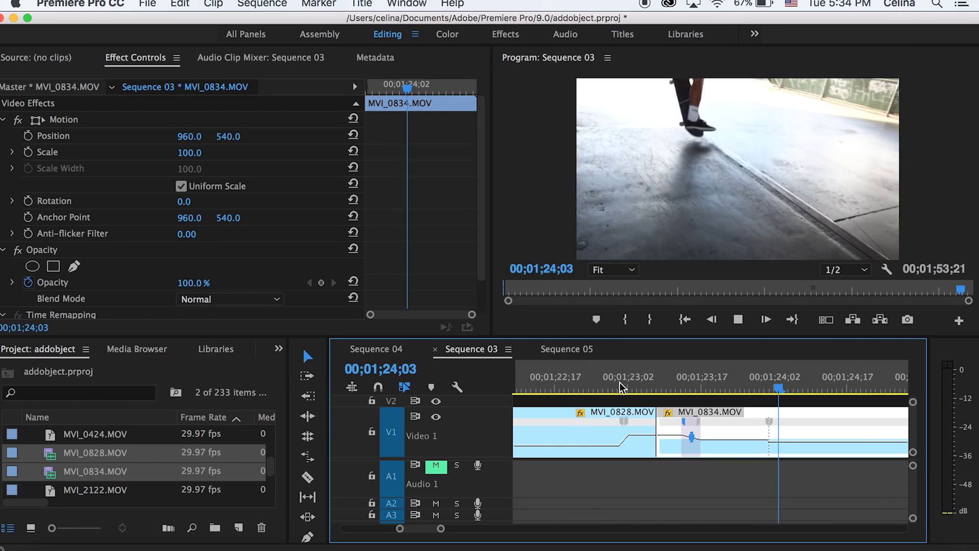
Save the project and play both speed-ramped clips from the start of MVI_0828.MOV.
key(minus)
key(minus)
key(minus)
key(cmd+s)
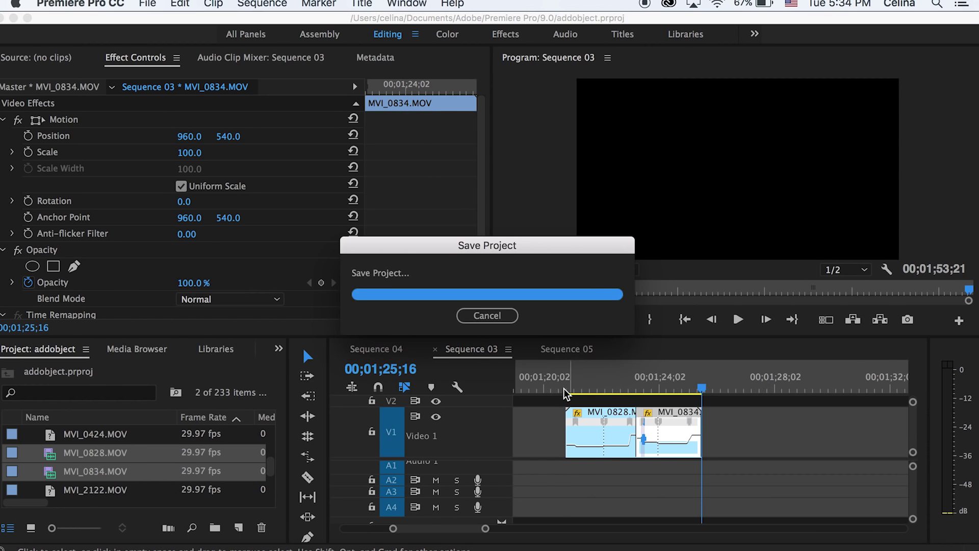
click(561, 383)
drag(562, 381, 570, 383)
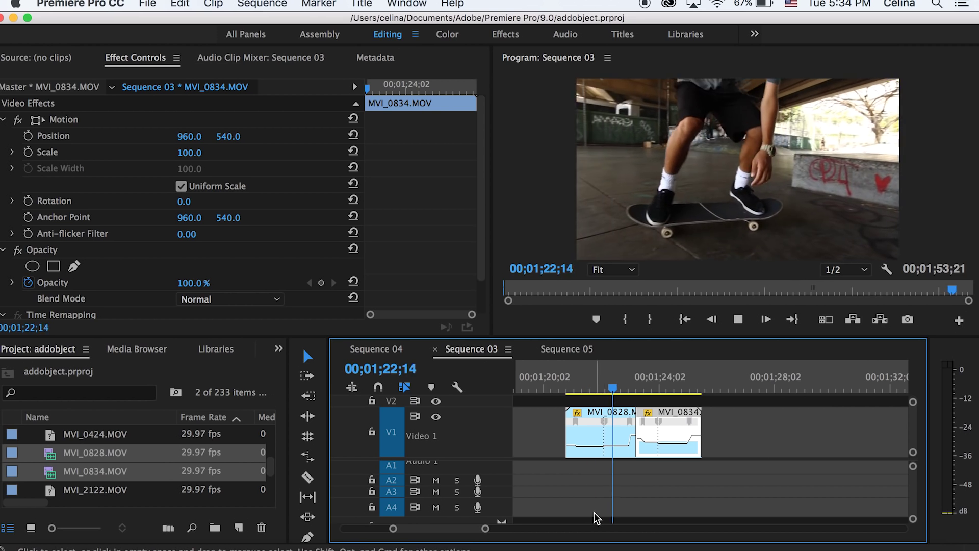
scroll(628, 493, up, 2)
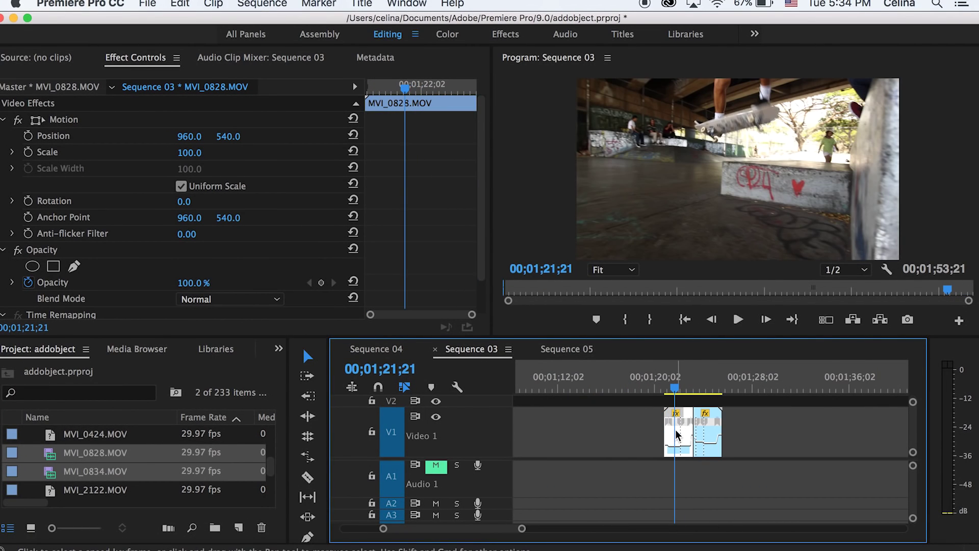
Move MVI_0828.MOV behind MVI_0834.MOV on Video 1 and play back the reordered clips across their cut.
drag(675, 429, 741, 449)
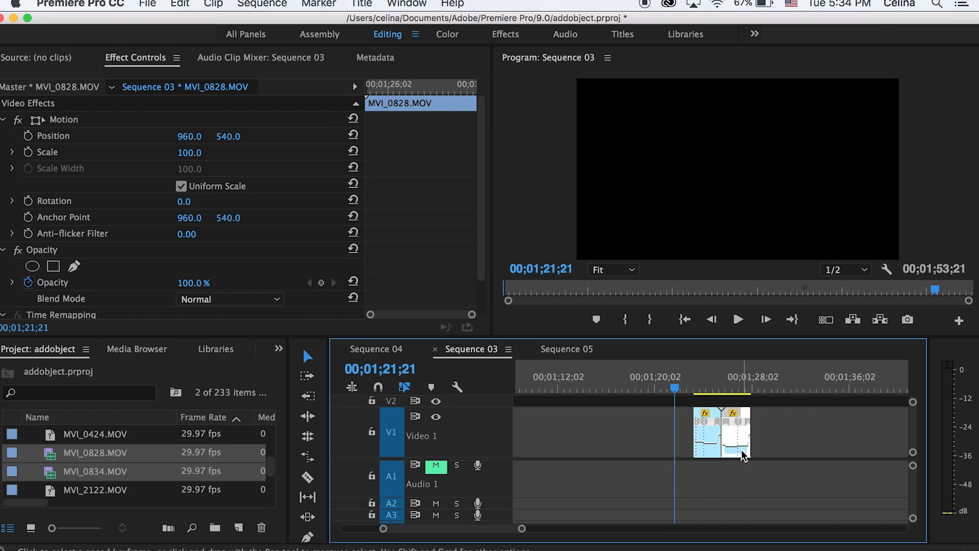
key(space)
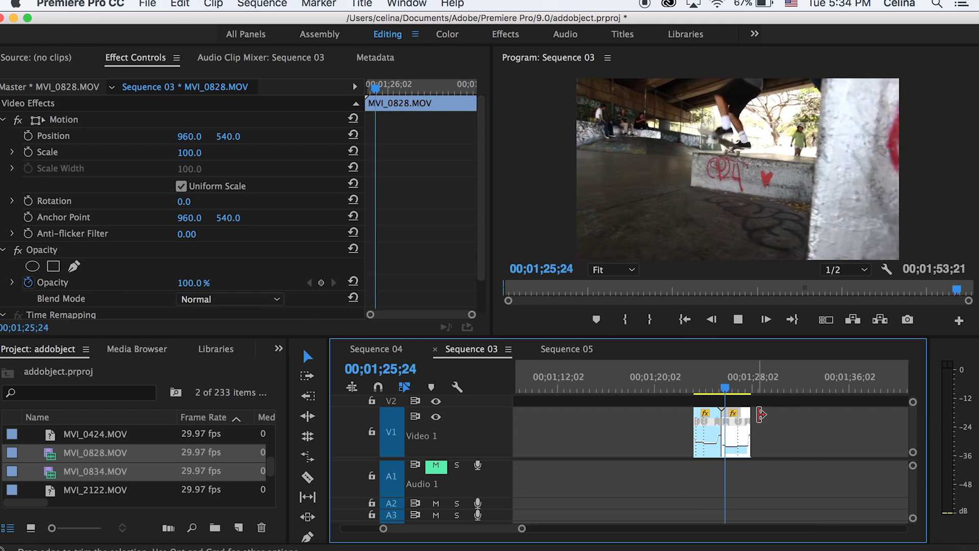
key(equal)
key(equal)
key(space)
drag(611, 381, 593, 398)
key(space)
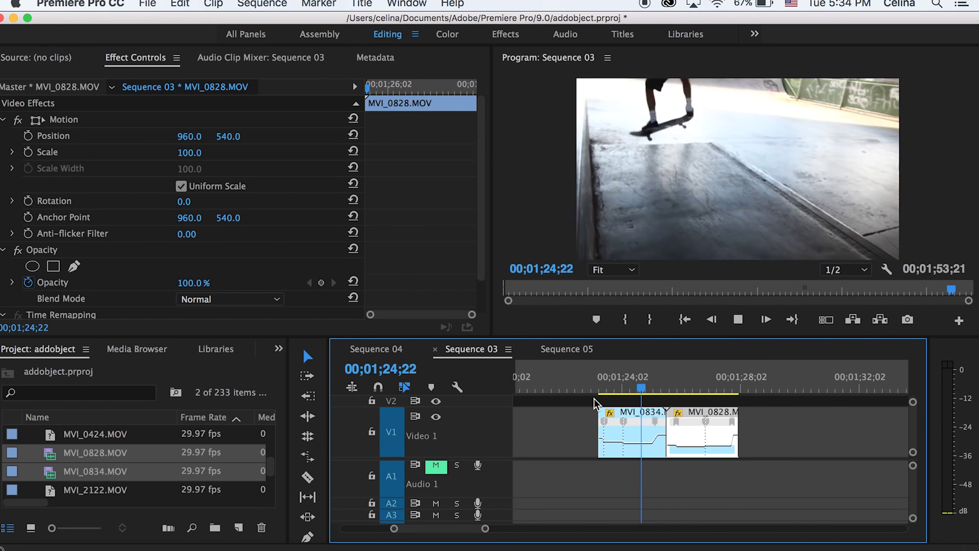
scroll(662, 422, up, 3)
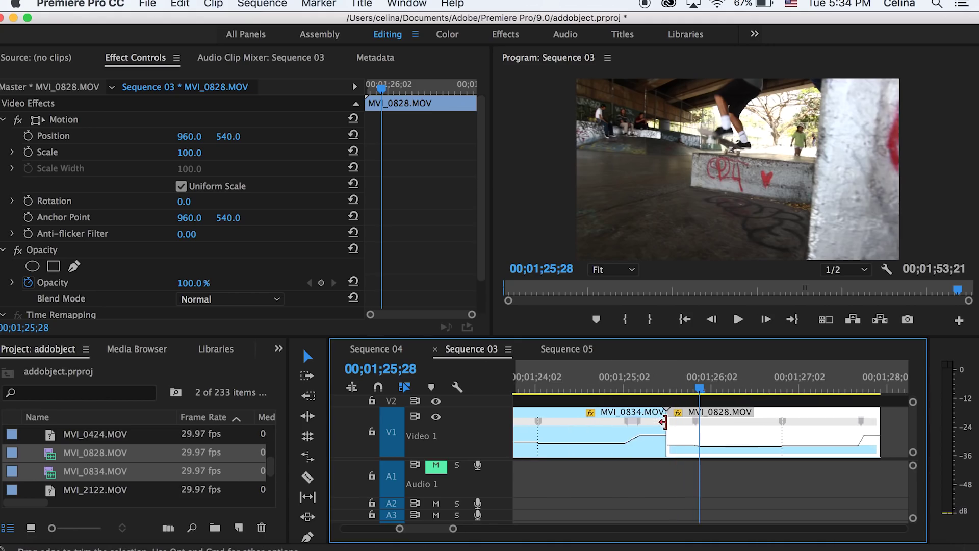